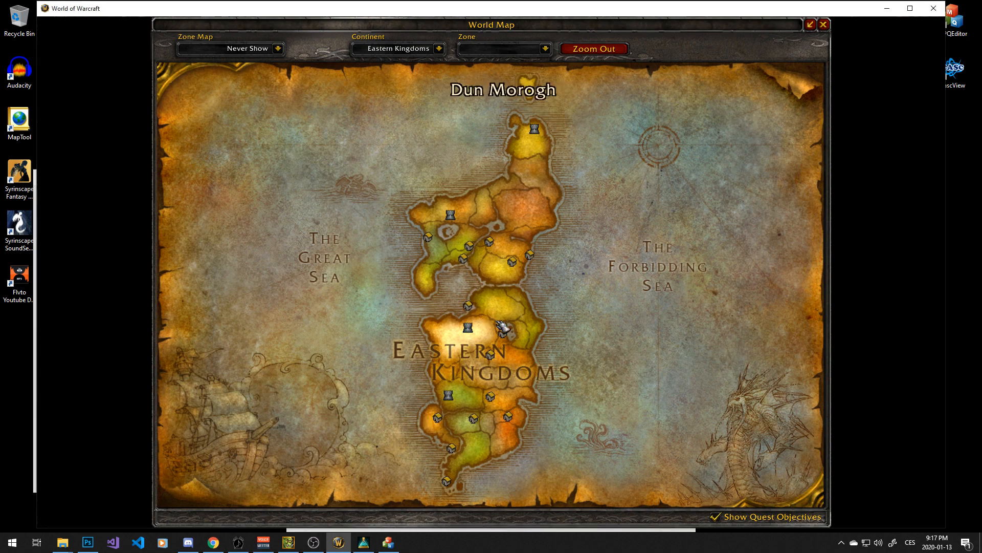
- Examine the Dun Morogh zone map and the custom world map in World of Warcraft
{"action": "left_click", "coordinate": [467, 346]}
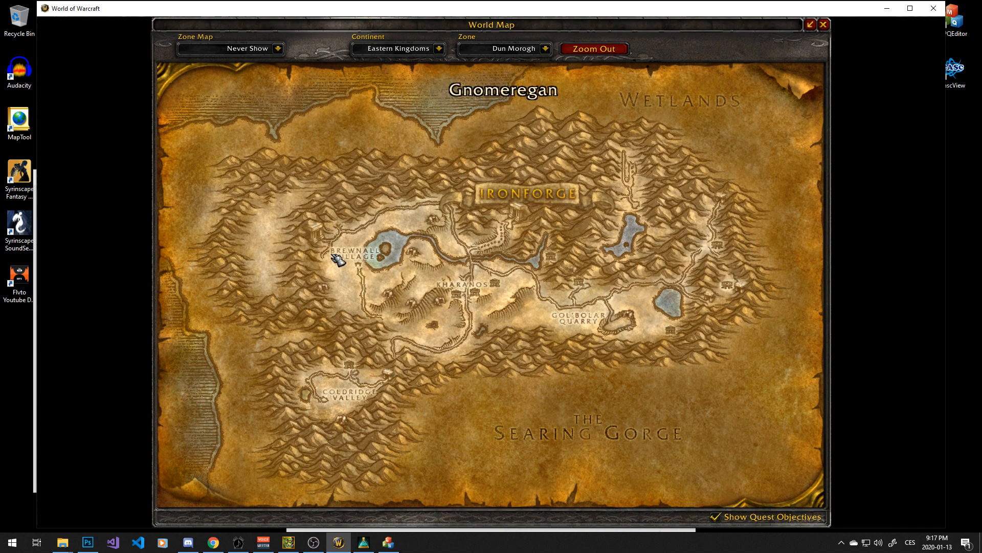
{"action": "key", "text": "m"}
{"action": "key", "text": "m"}
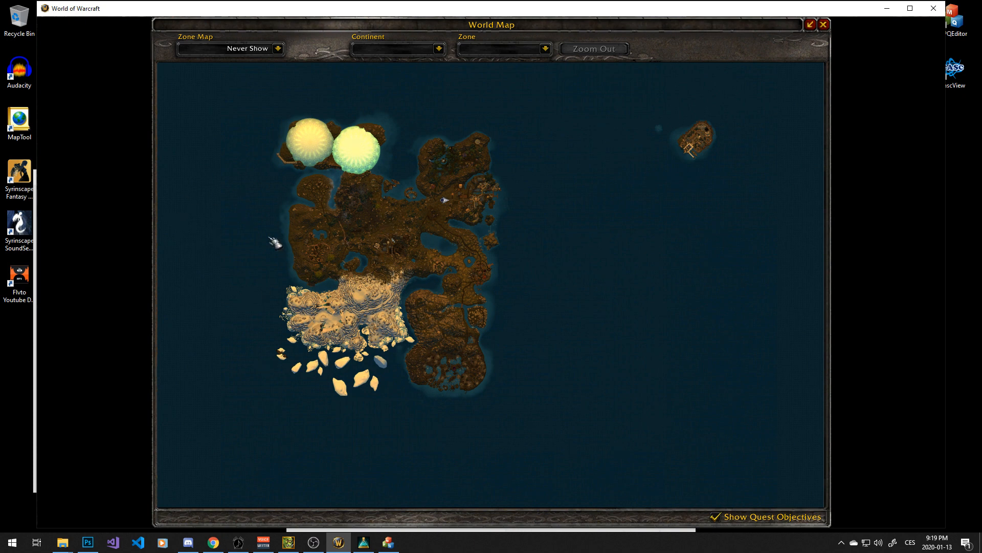
{"action": "key", "text": "m"}
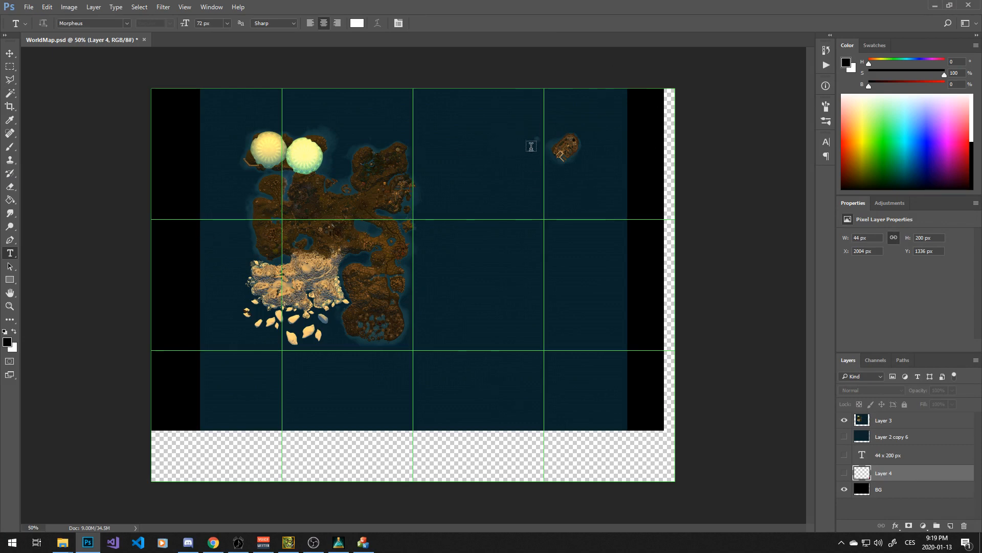
- Switch to Photoshop, show Layer 2 copy 6 in WorldMap.psd, and outline the map's upper-left four grid tiles with a temporary rectangular selection
{"action": "left_click", "coordinate": [844, 437]}
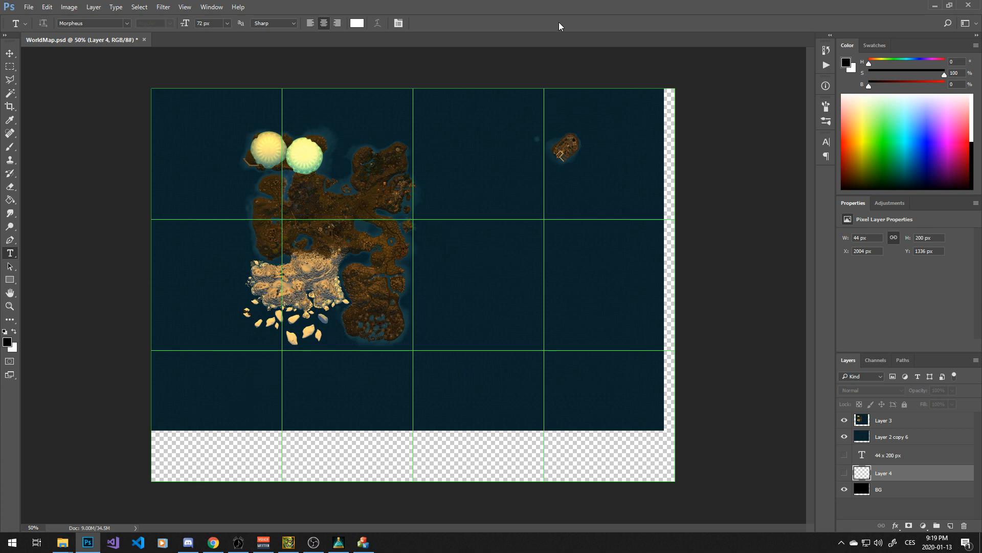
{"action": "left_click", "coordinate": [10, 67]}
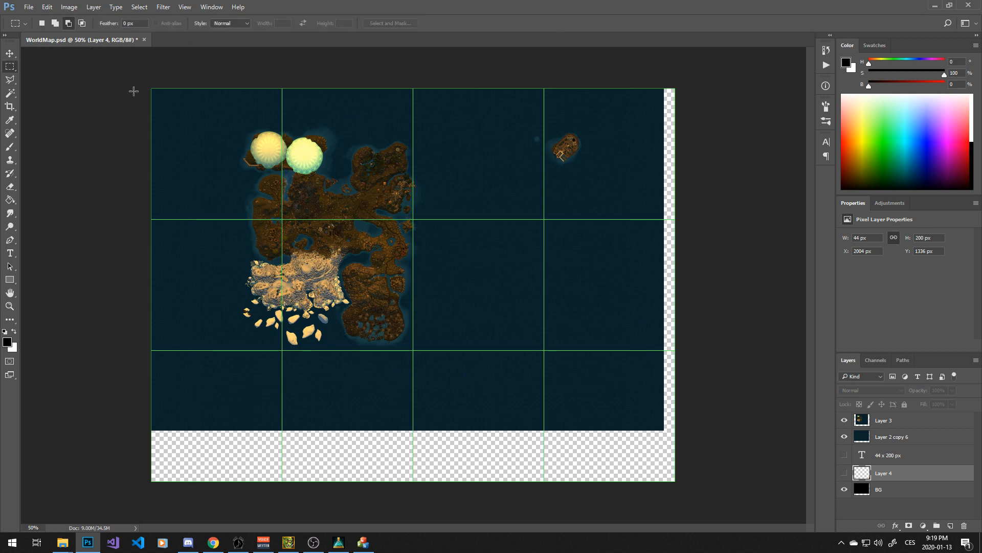
{"action": "left_click_drag", "start_coordinate": [152, 89], "coordinate": [409, 349]}
{"action": "left_click", "coordinate": [302, 244]}
- Check the document's dimensions in Image Size, try widths of 1024 and 2048 pixels, and leave without applying
{"action": "key", "text": "ctrl+alt+i"}
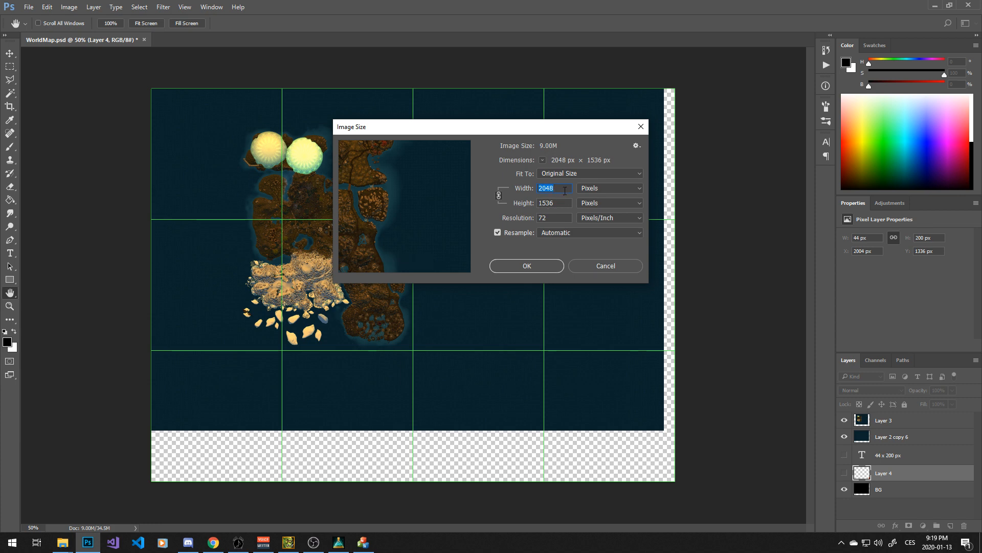
{"action": "type", "text": "1024"}
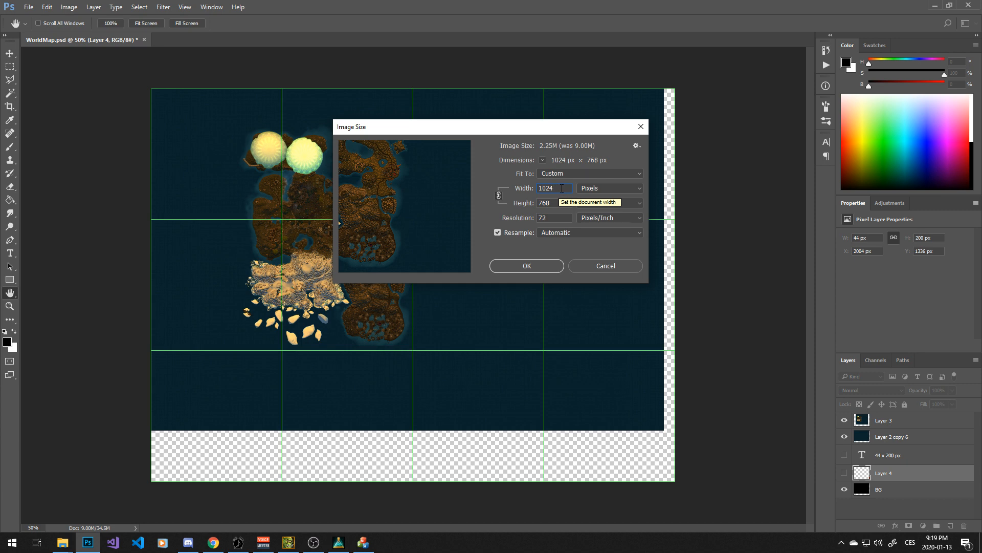
{"action": "left_click_drag", "start_coordinate": [562, 188], "coordinate": [491, 186]}
{"action": "type", "text": "2048"}
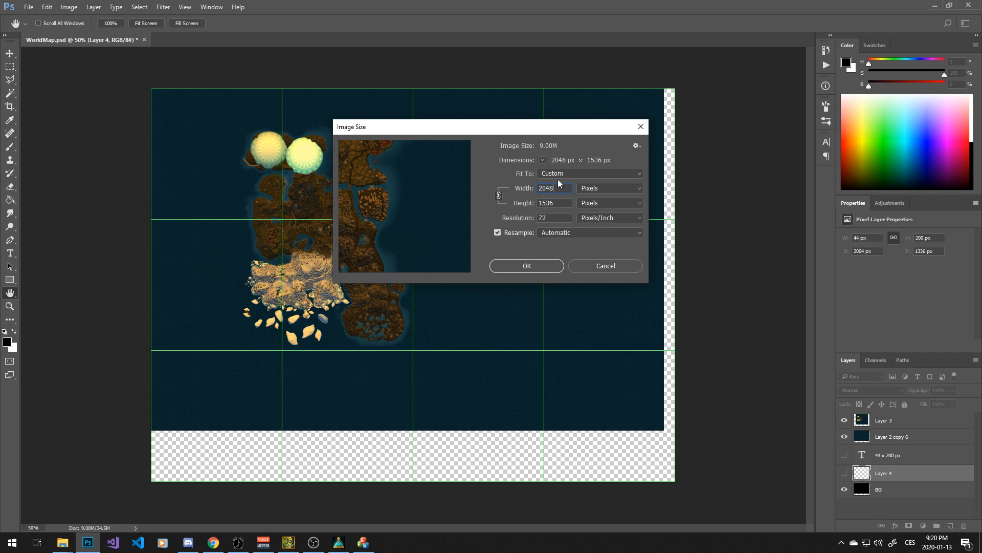
{"action": "left_click", "coordinate": [597, 266]}
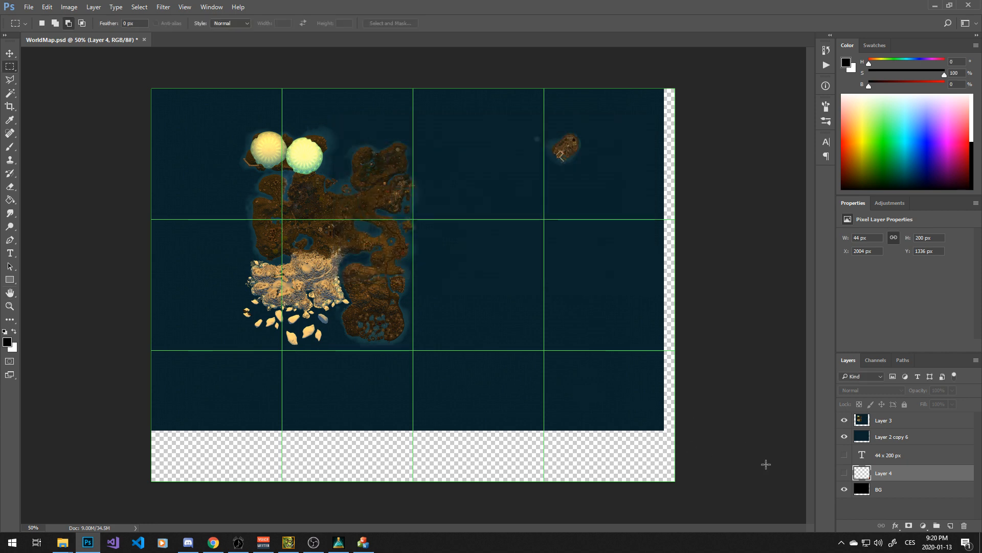
- Show Layer 4 and the 44 x 200 px label, and select the strip below the map across the full canvas width
{"action": "left_click_drag", "start_coordinate": [841, 473], "coordinate": [845, 455]}
{"action": "scroll", "coordinate": [724, 478], "scroll_direction": "up", "scroll_amount": 2}
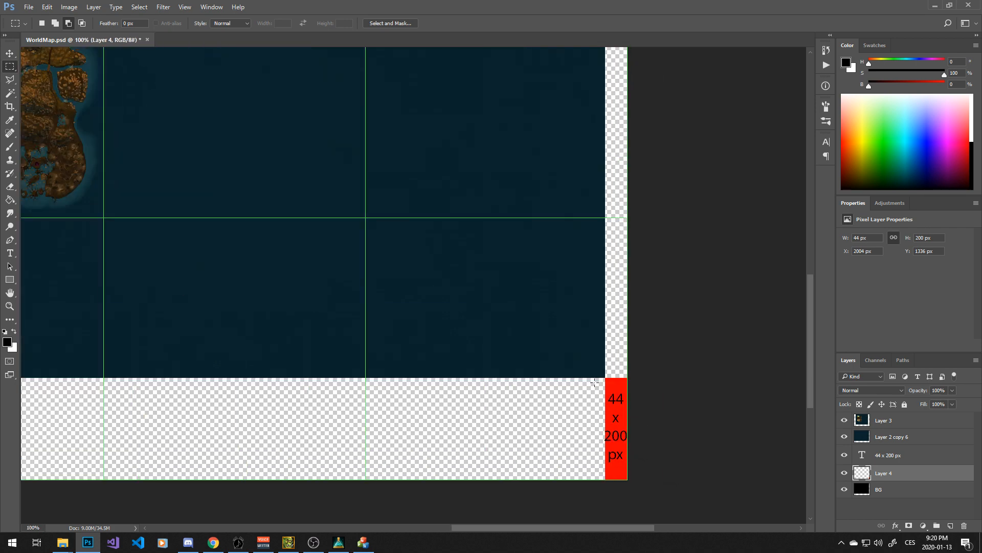
{"action": "scroll", "coordinate": [603, 404], "scroll_direction": "down", "scroll_amount": 1}
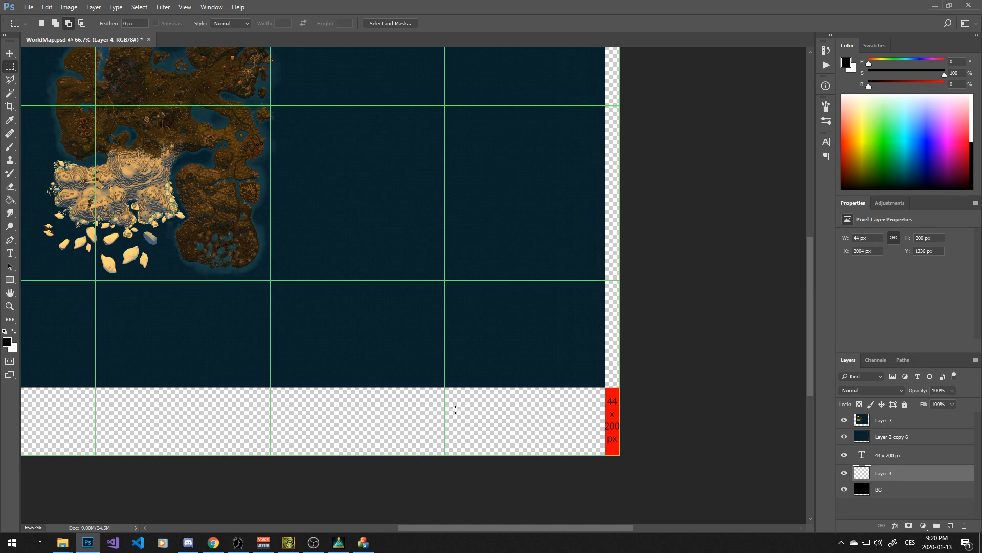
{"action": "scroll", "coordinate": [512, 399], "scroll_direction": "down", "scroll_amount": 1}
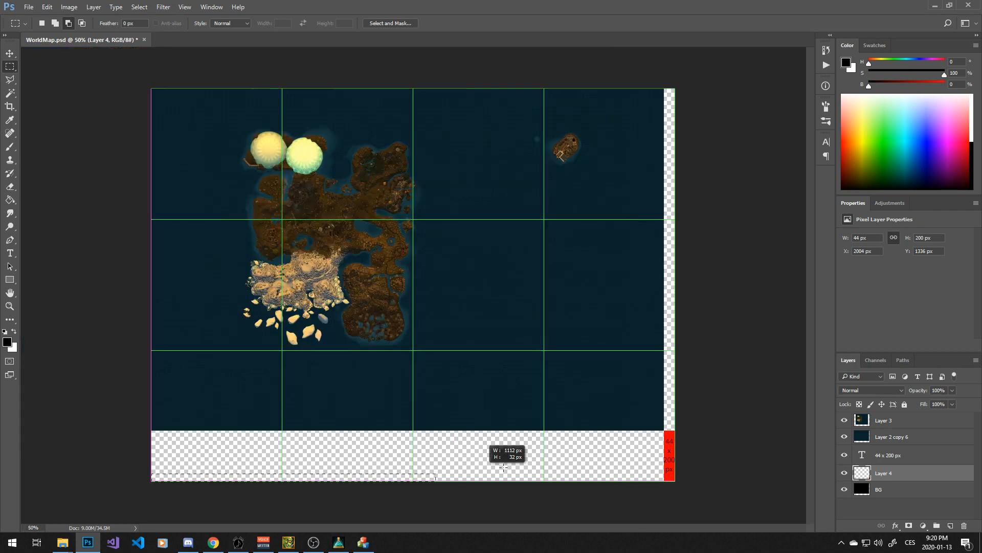
{"action": "left_click_drag", "start_coordinate": [504, 467], "coordinate": [714, 428]}
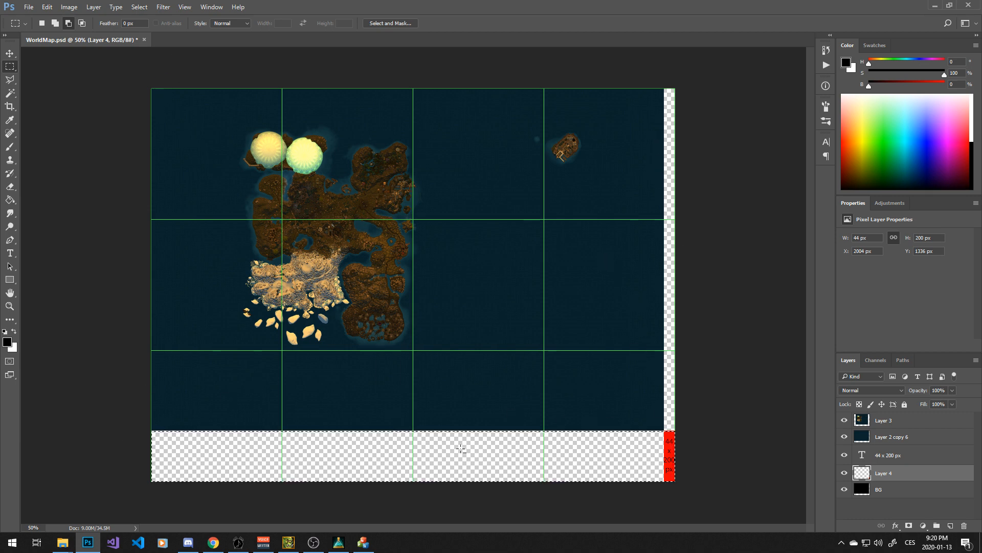
- Clear the strip selection and hide Layer 4 and the 44 x 200 px label
{"action": "key", "text": "ctrl+d"}
{"action": "left_click", "coordinate": [844, 473]}
{"action": "left_click", "coordinate": [844, 455]}
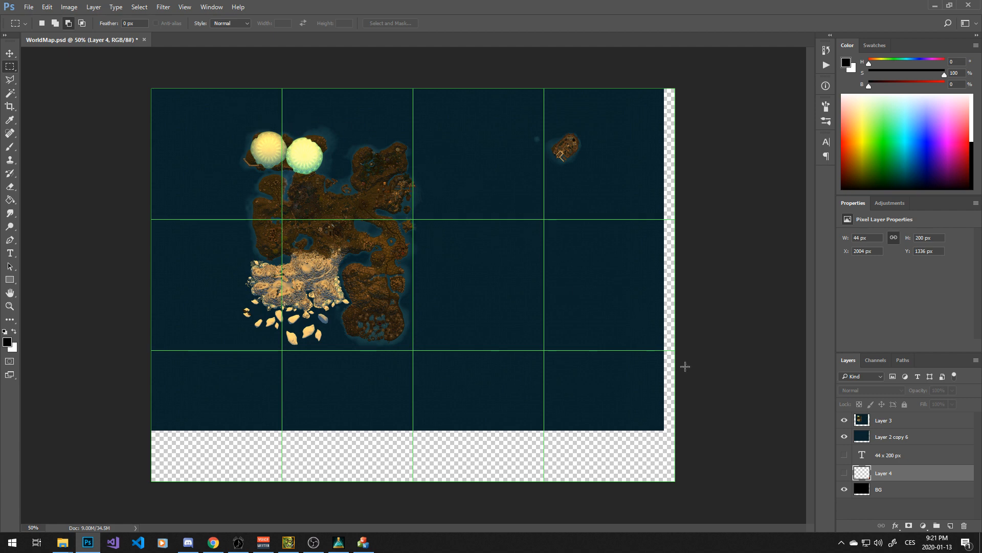
- Compare the map with Layer 2 copy 6 and Layer 3 hidden in turn, restoring both layers
{"action": "left_click", "coordinate": [844, 437]}
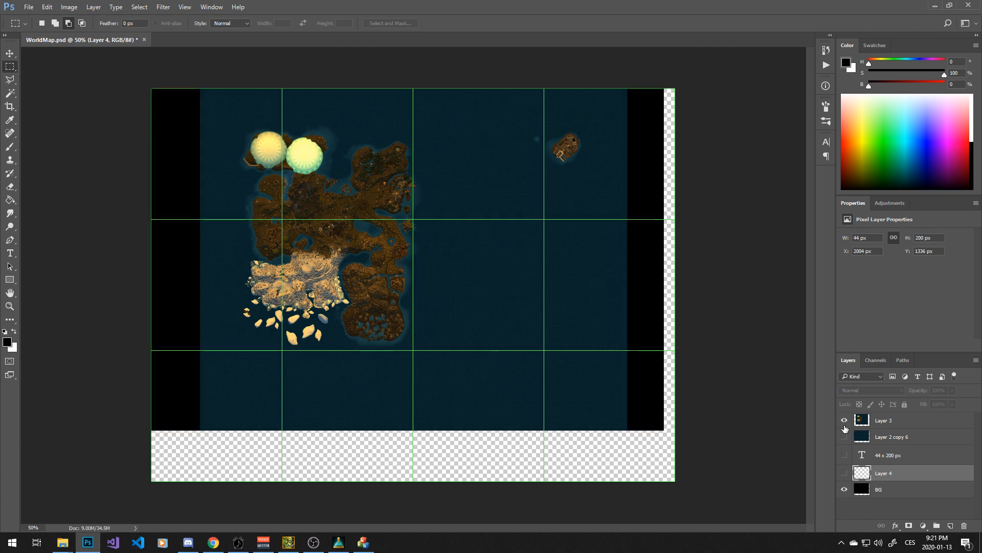
{"action": "left_click", "coordinate": [844, 420]}
{"action": "left_click", "coordinate": [844, 420]}
{"action": "left_click", "coordinate": [844, 436]}
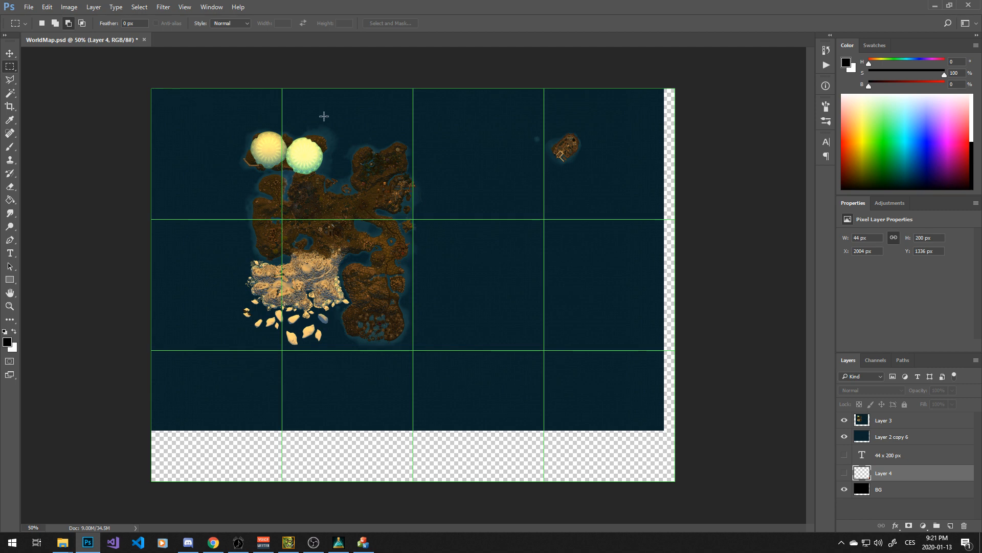
- Check the gridline spacing in the Guides, Grid & Slices preferences without changing it, and locate the Show options for the view
{"action": "left_click", "coordinate": [61, 6]}
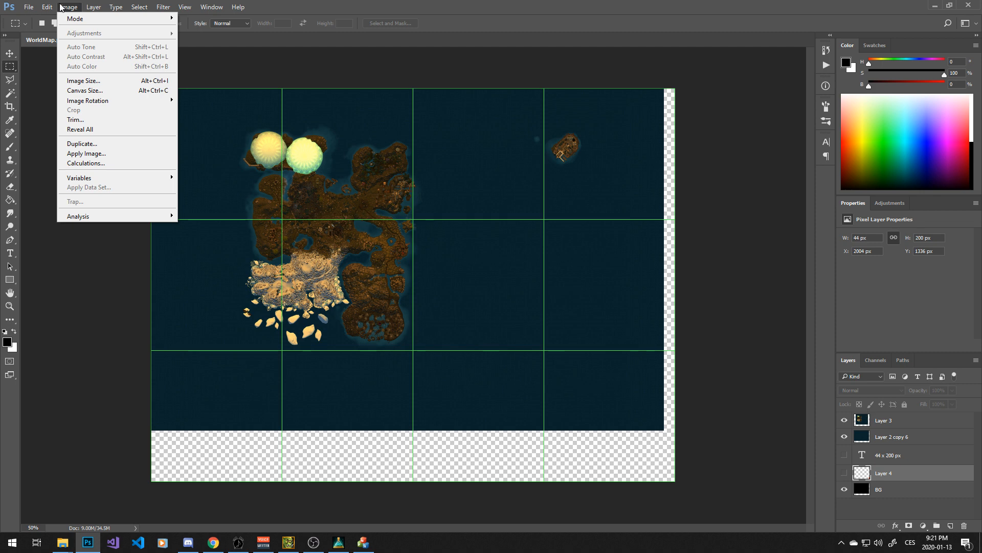
{"action": "mouse_move", "coordinate": [45, 8]}
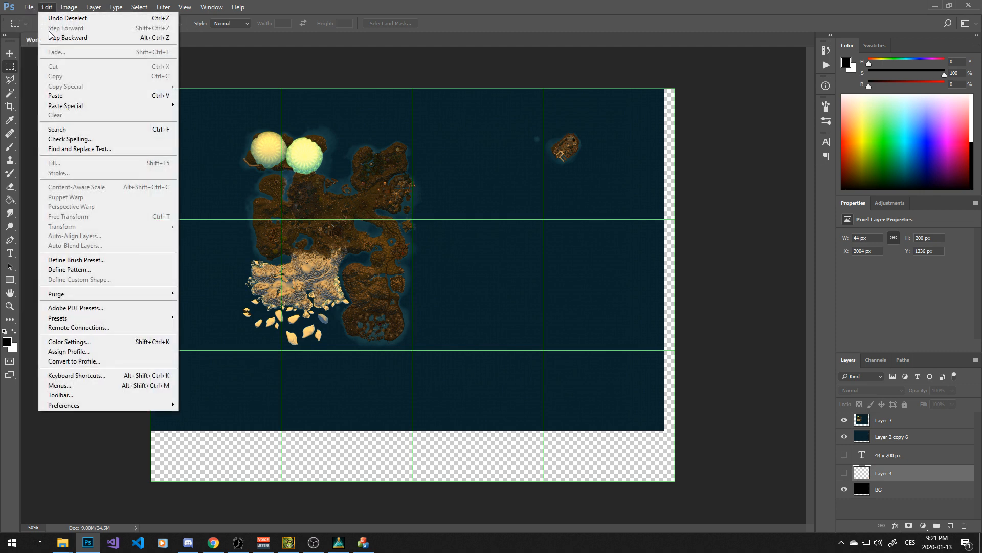
{"action": "mouse_move", "coordinate": [103, 405]}
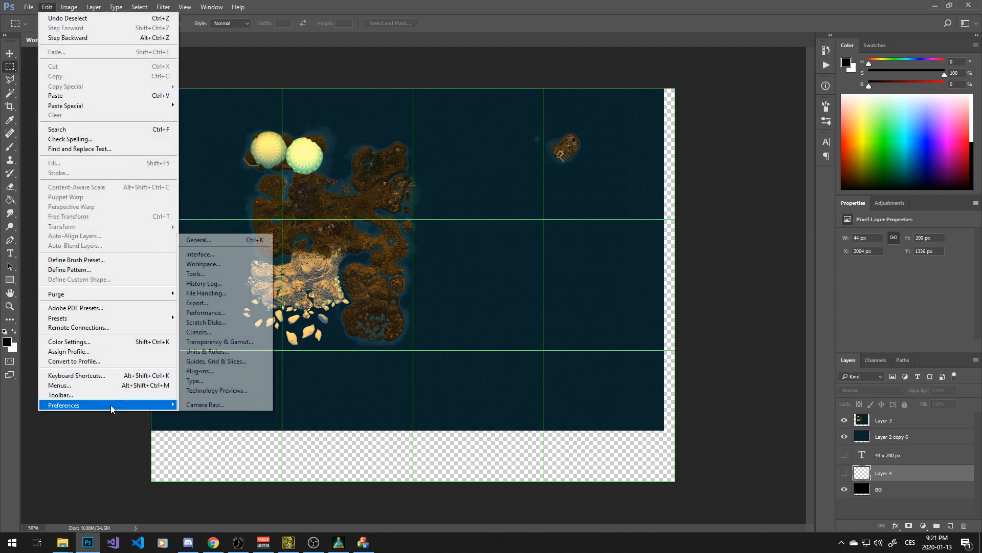
{"action": "left_click", "coordinate": [217, 363]}
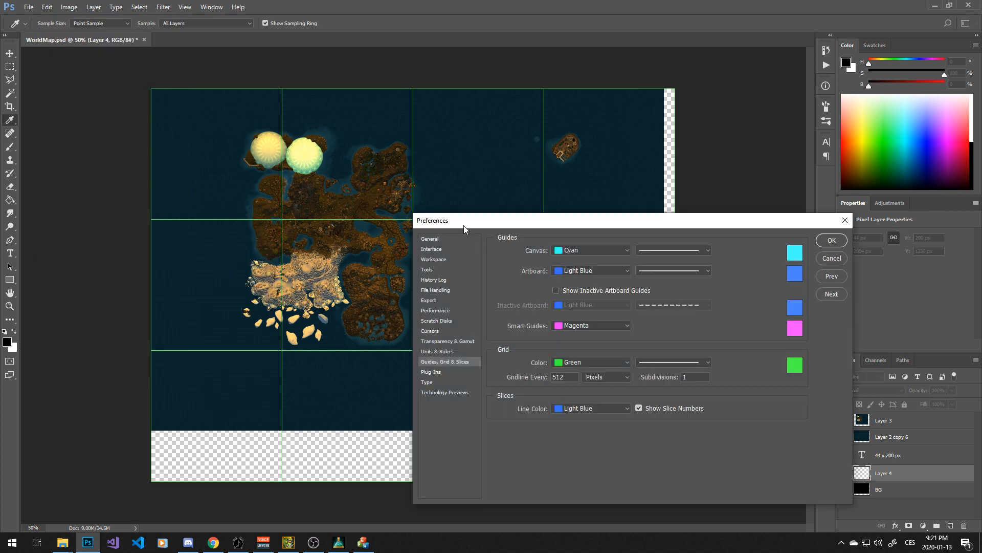
{"action": "left_click_drag", "start_coordinate": [467, 228], "coordinate": [290, 162]}
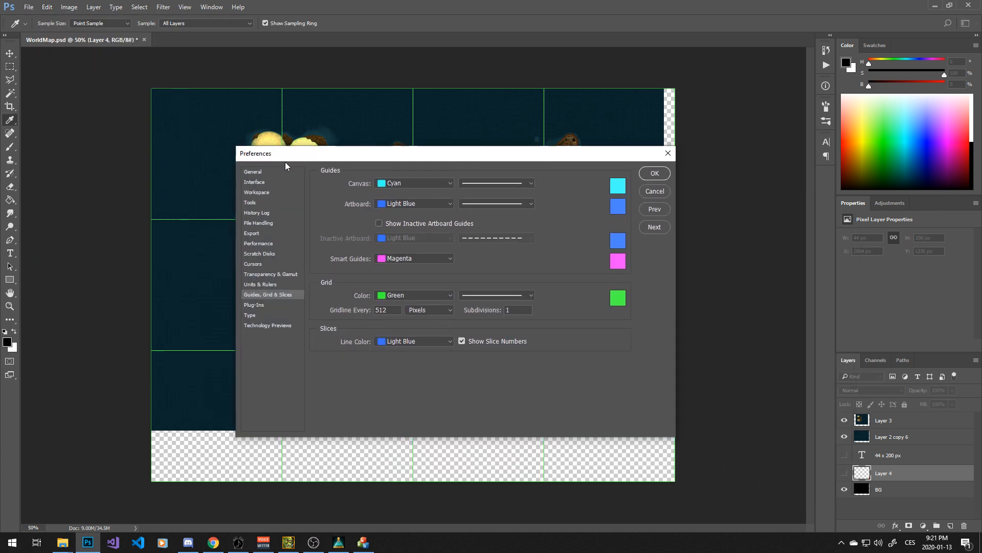
{"action": "double_click", "coordinate": [390, 311]}
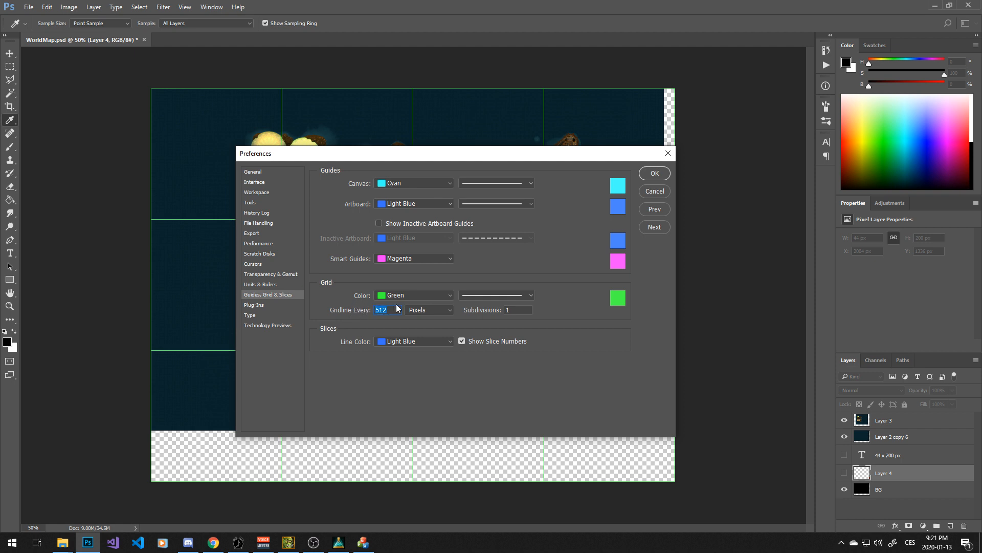
{"action": "left_click", "coordinate": [655, 192]}
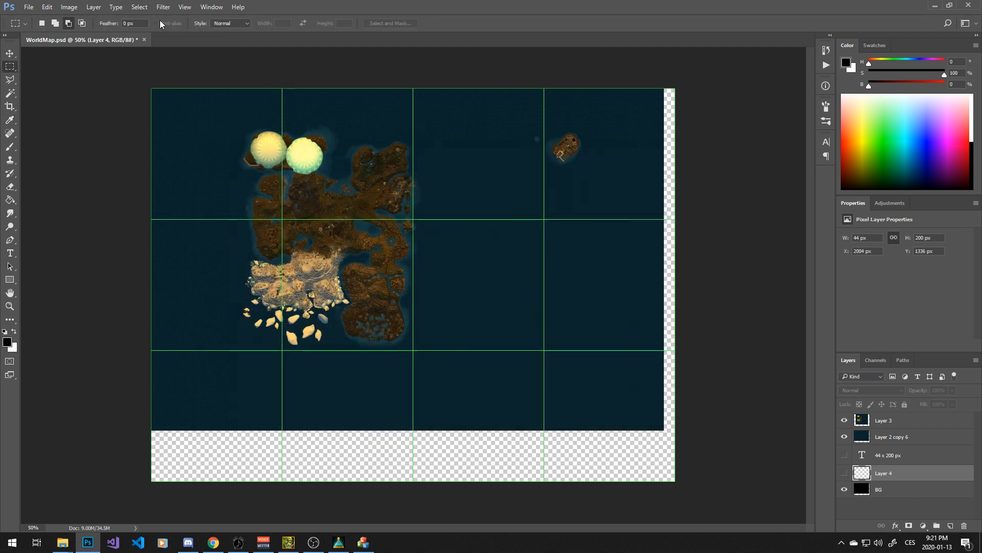
{"action": "left_click", "coordinate": [184, 7]}
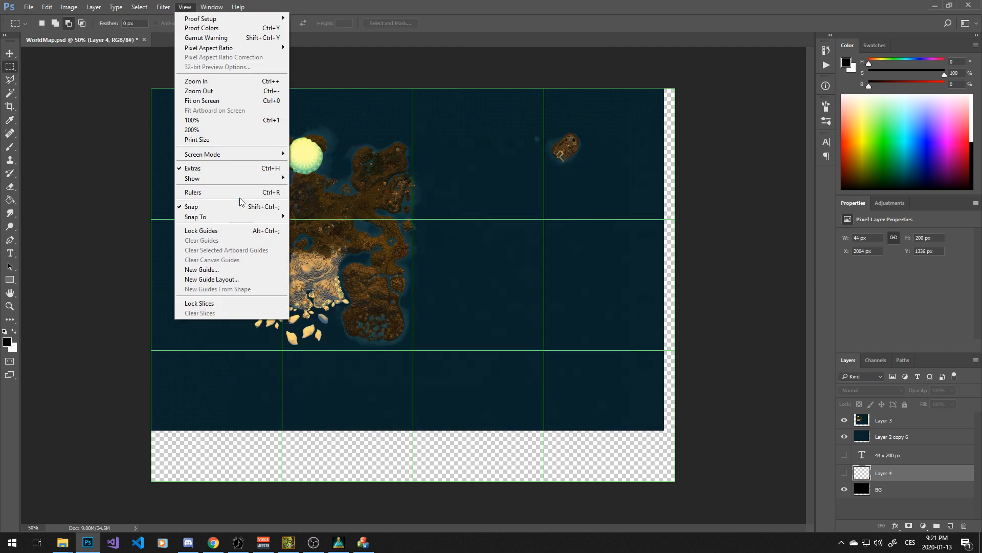
{"action": "mouse_move", "coordinate": [237, 179]}
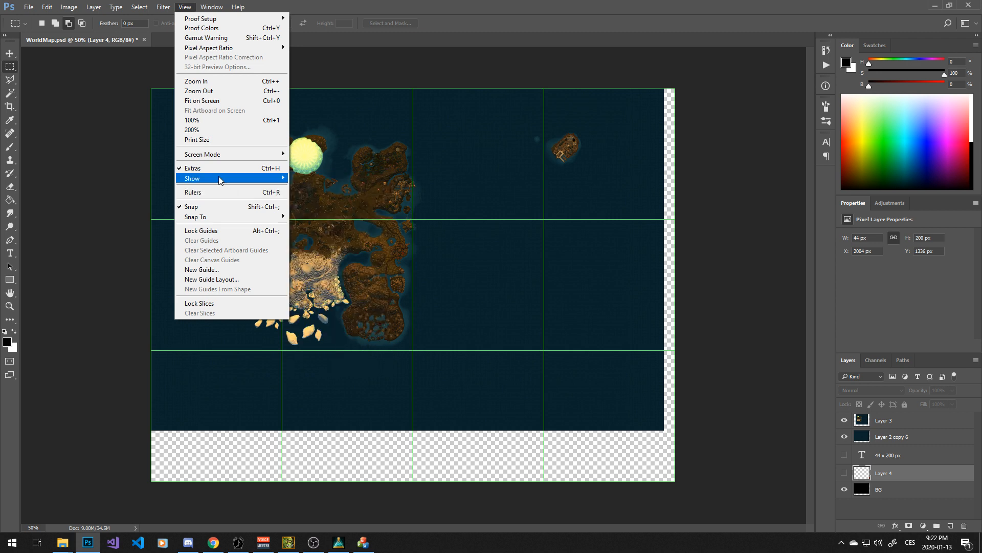
{"action": "left_click", "coordinate": [546, 9]}
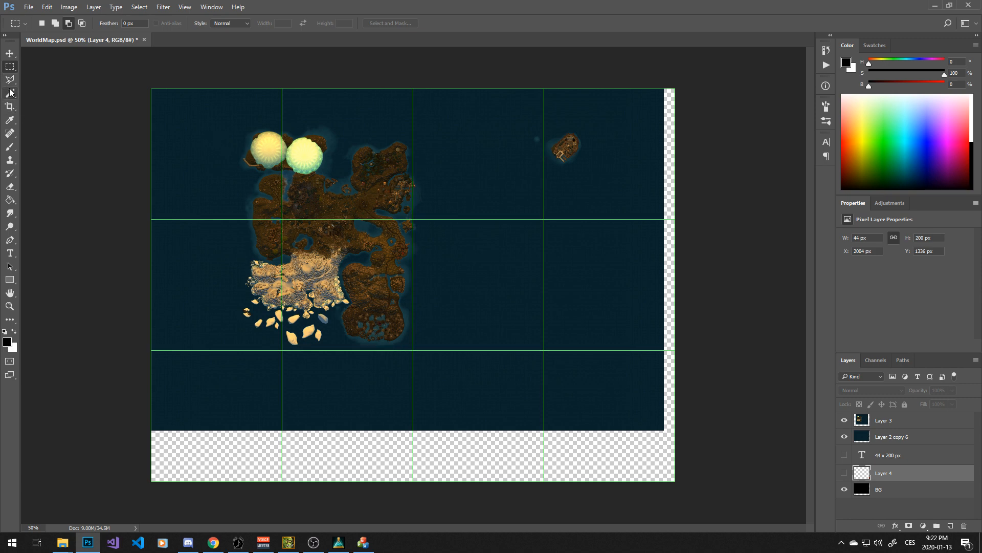
{"action": "left_click", "coordinate": [9, 106]}
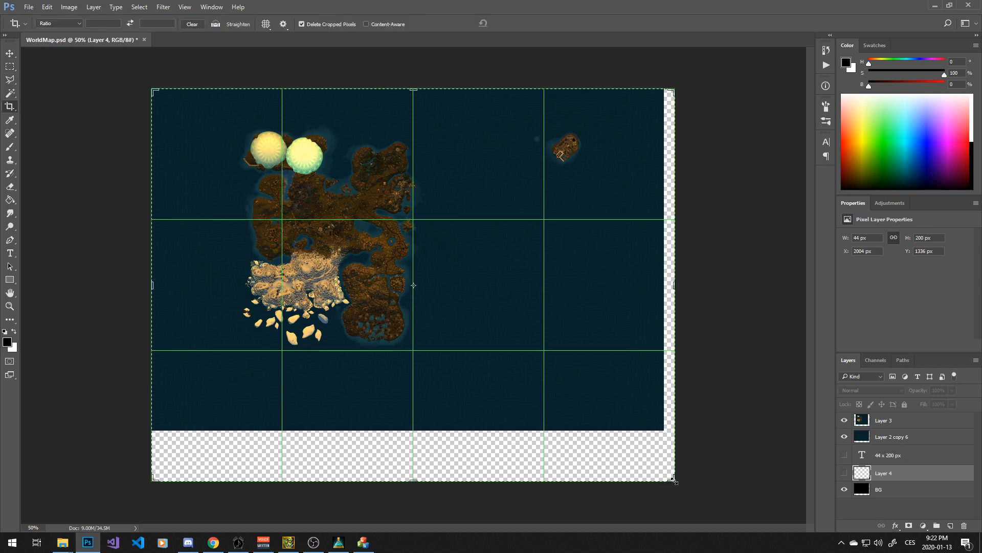
{"action": "left_click_drag", "start_coordinate": [675, 481], "coordinate": [478, 351]}
{"action": "key", "text": "Escape"}
{"action": "left_click", "coordinate": [10, 66]}
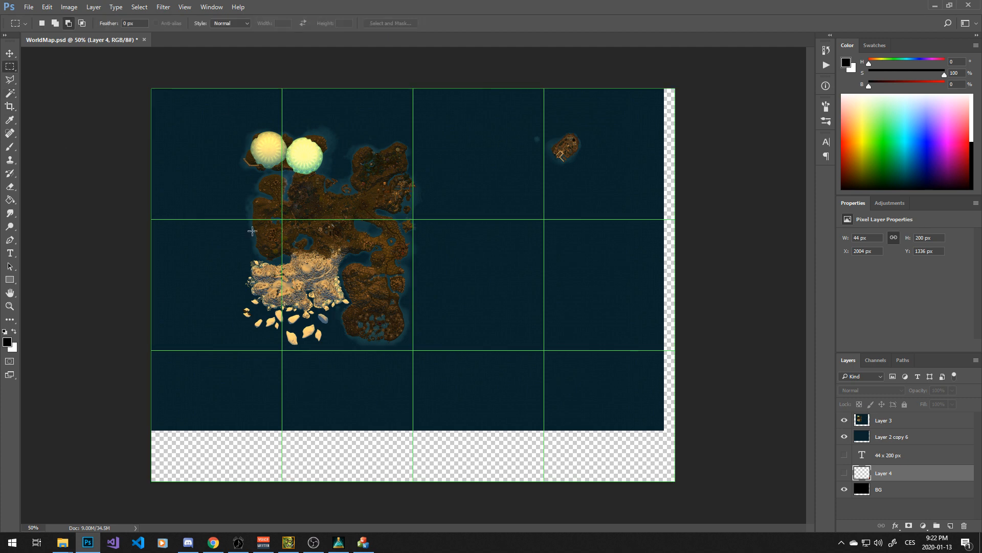
- Switch to File Explorer and examine the numbered mythia BLP files in the WorldMap folder, including mythia3.blp
{"action": "mouse_move", "coordinate": [62, 542]}
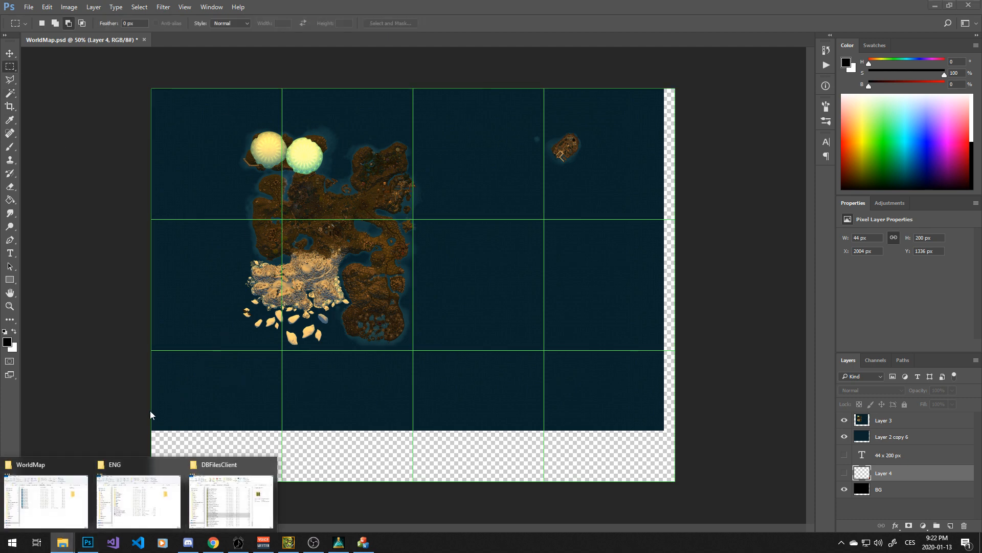
{"action": "left_click", "coordinate": [44, 483]}
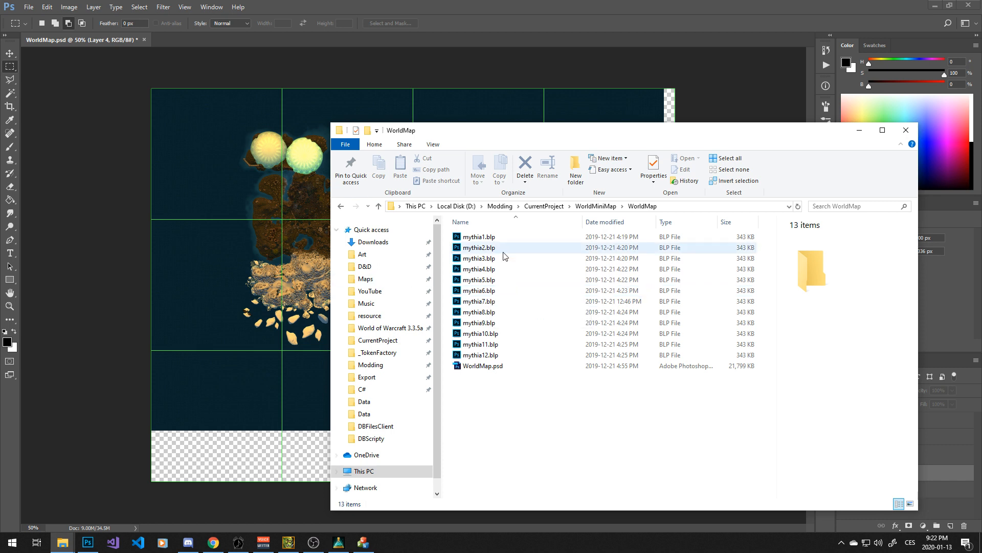
{"action": "left_click", "coordinate": [483, 258]}
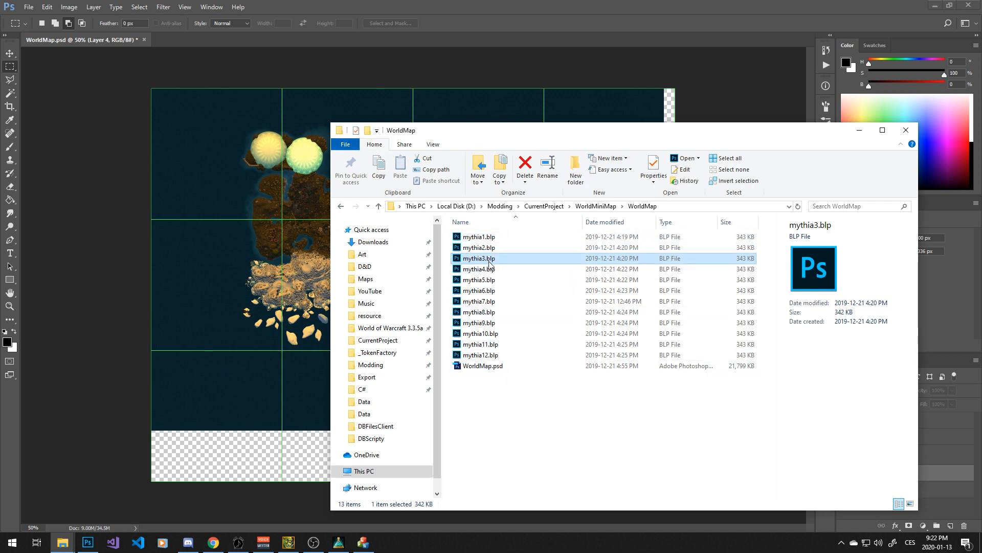
{"action": "left_click", "coordinate": [499, 5]}
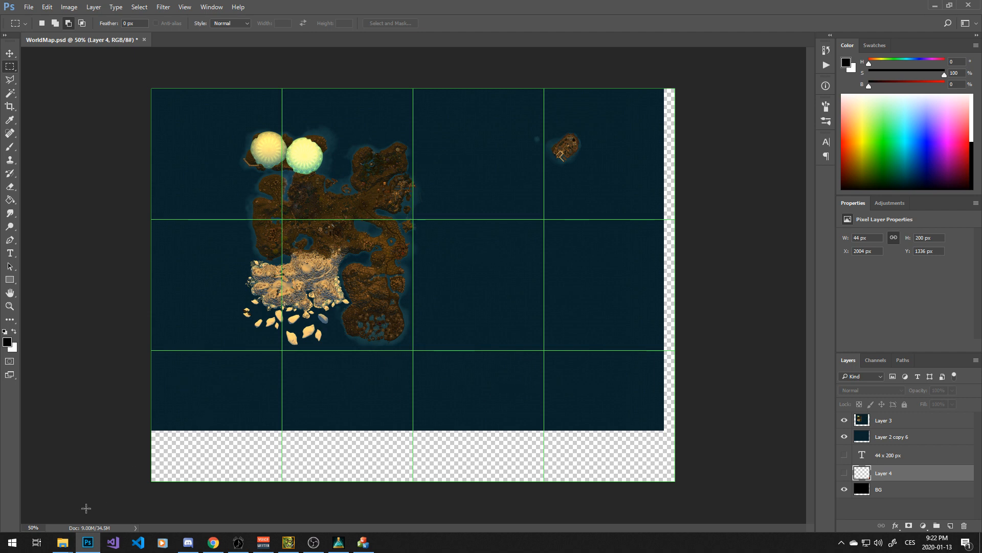
- Open the tile file mythia5.blp from the WorldMap folder in Photoshop
{"action": "mouse_move", "coordinate": [63, 542]}
{"action": "left_click", "coordinate": [46, 502]}
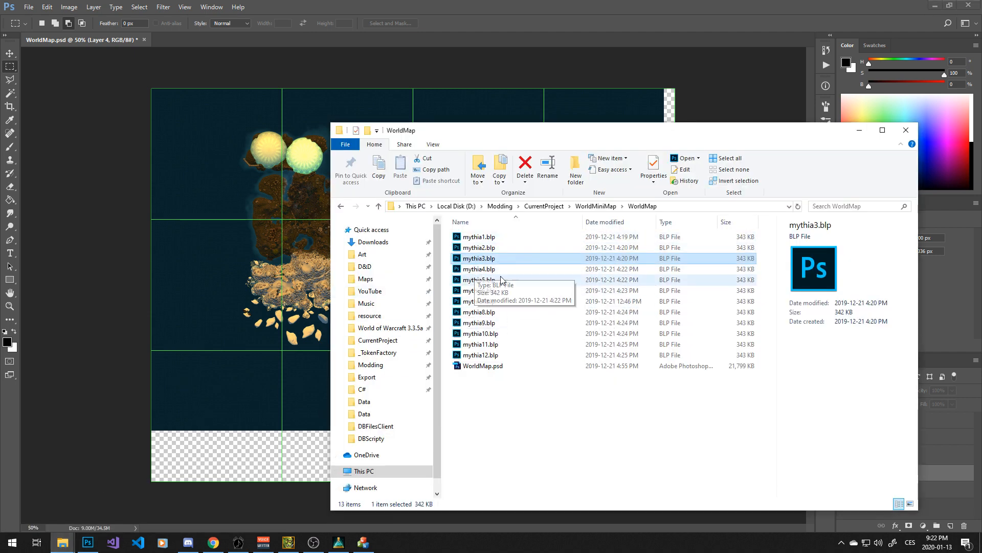
{"action": "left_click", "coordinate": [481, 280]}
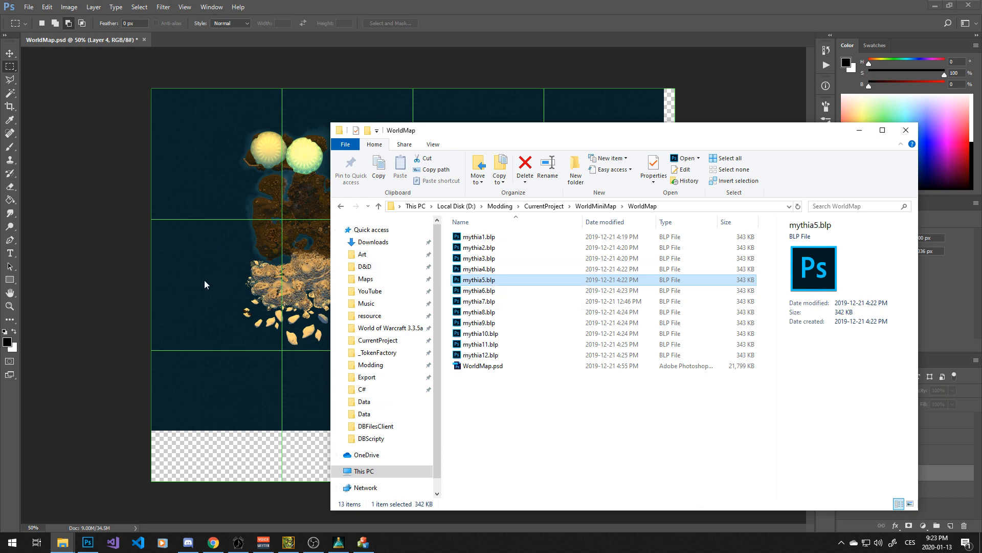
{"action": "double_click", "coordinate": [476, 280]}
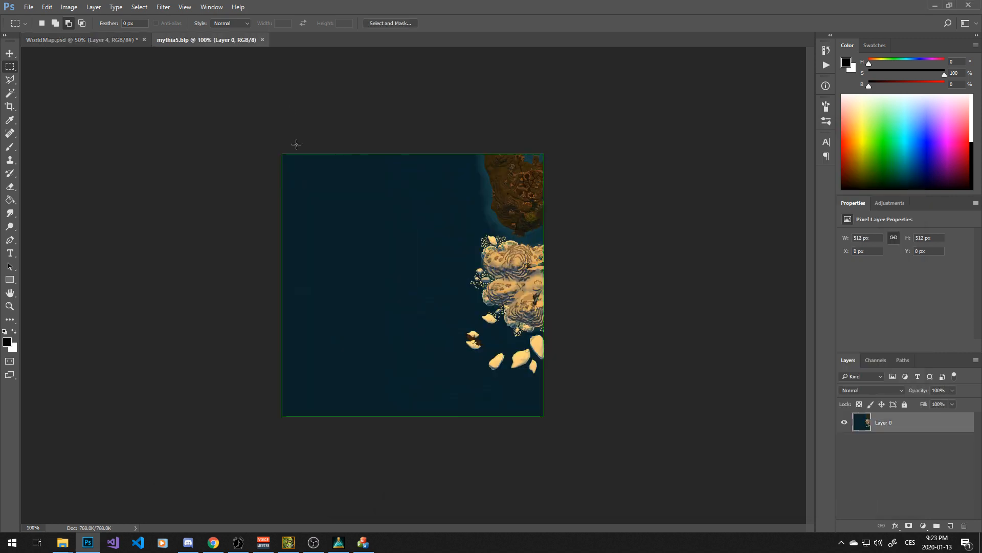
- Close the mythia5.blp tile and select mythia1.blp through mythia12.blp in the WorldMap folder in File Explorer
{"action": "left_click", "coordinate": [261, 40]}
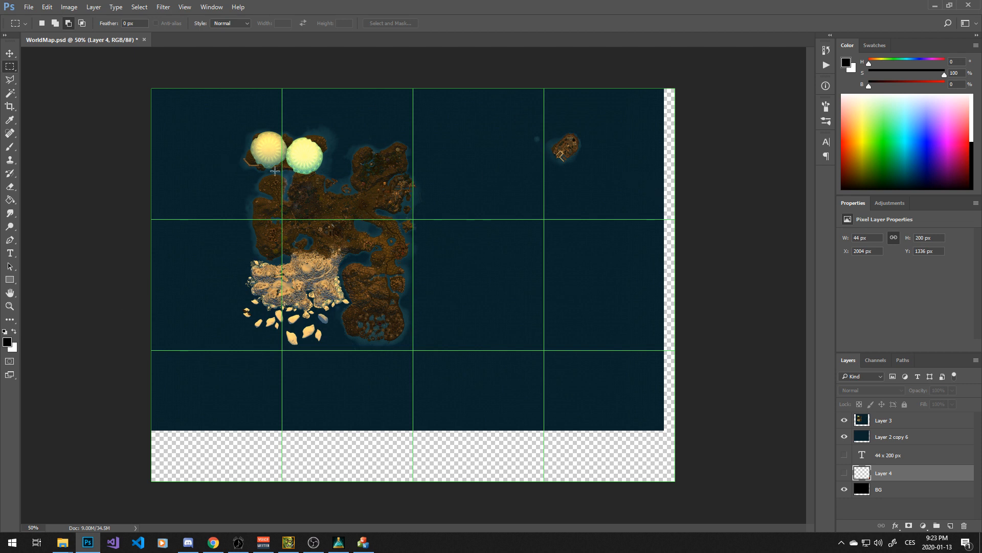
{"action": "left_click", "coordinate": [935, 6]}
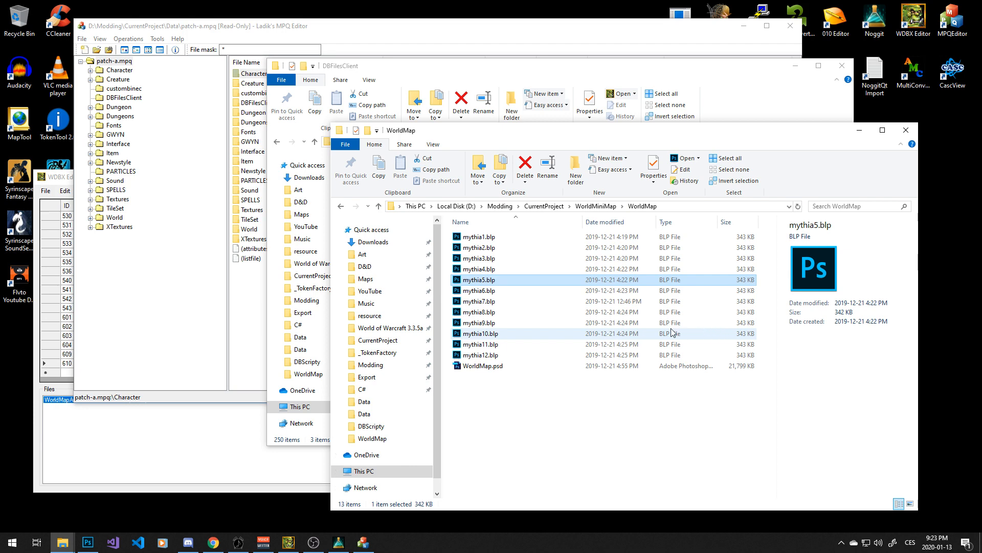
{"action": "left_click", "coordinate": [563, 355]}
{"action": "left_click", "coordinate": [484, 238], "text": "shift"}
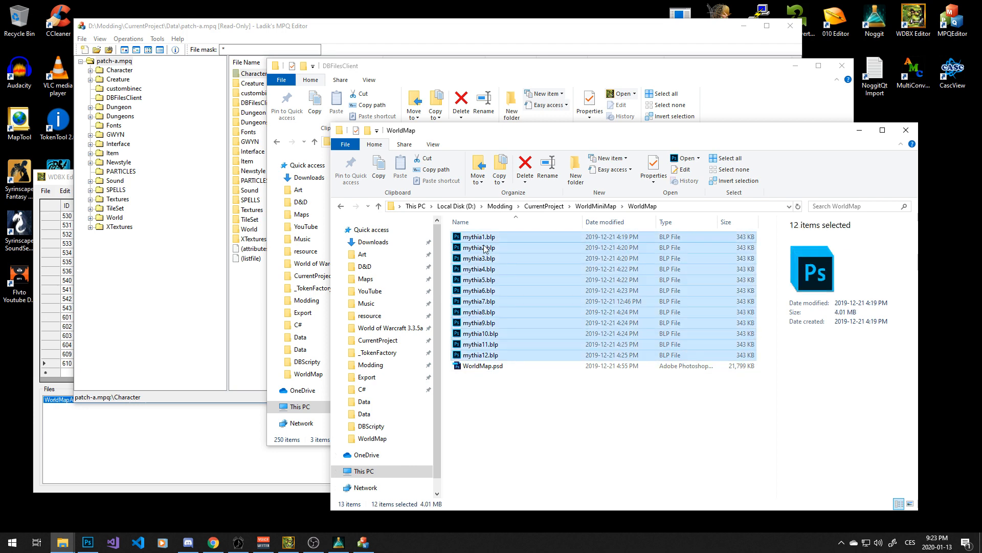
- Switch to the MPQ Editor and open the Interface\WorldMap\Mythia folder inside patch-a.mpq
{"action": "left_click_drag", "start_coordinate": [310, 31], "coordinate": [297, 26]}
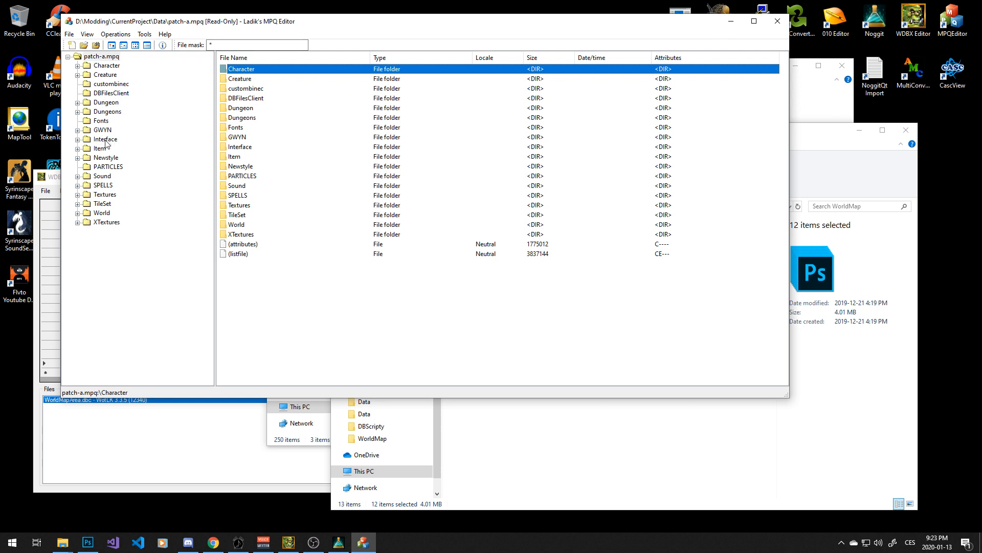
{"action": "double_click", "coordinate": [106, 141]}
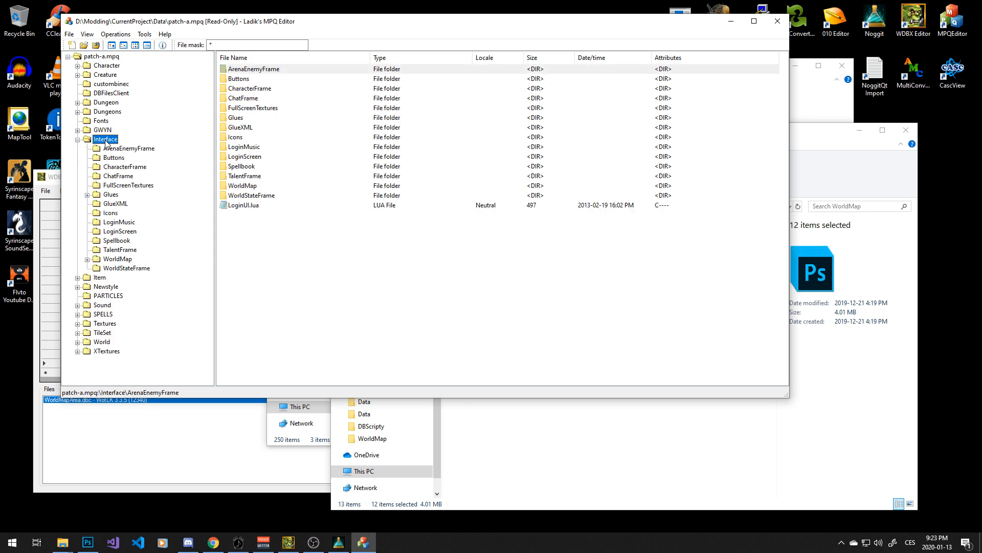
{"action": "double_click", "coordinate": [240, 185]}
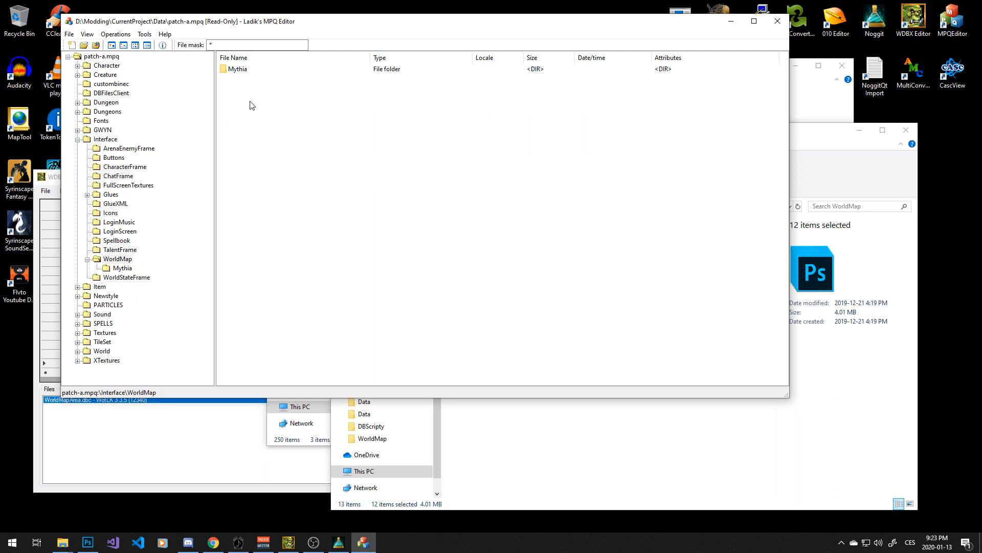
{"action": "double_click", "coordinate": [246, 70]}
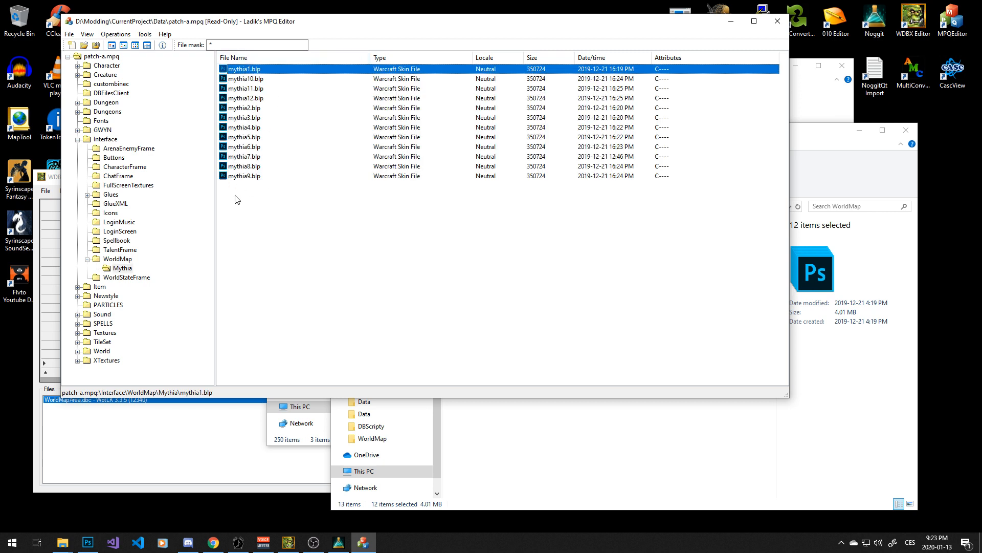
- Switch to the DBFilesClient folder in File Explorer and select WorldMapArea.dbc, WorldMapContinent.dbc, WorldMapOverlay.dbc and WorldMapTransforms.dbc
{"action": "left_click", "coordinate": [610, 402]}
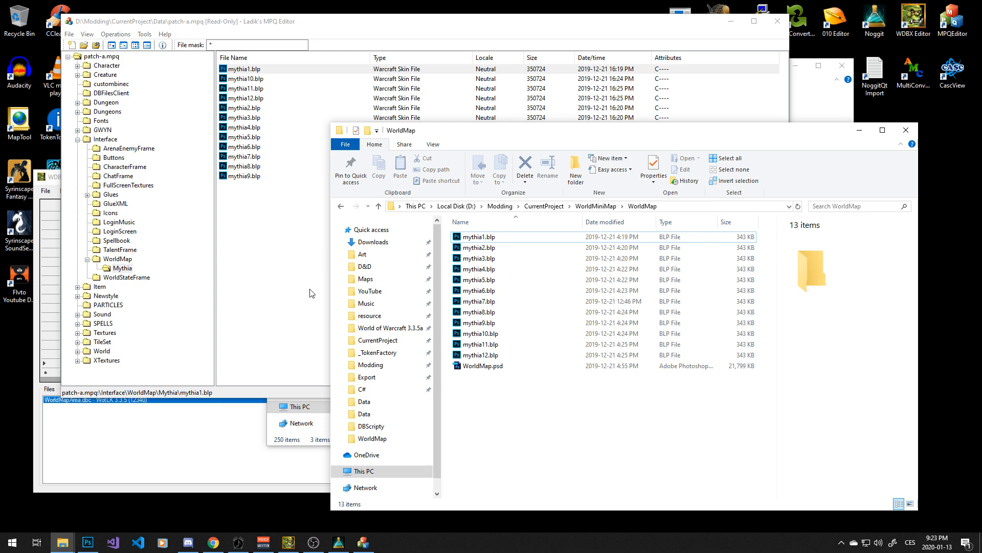
{"action": "left_click", "coordinate": [270, 443]}
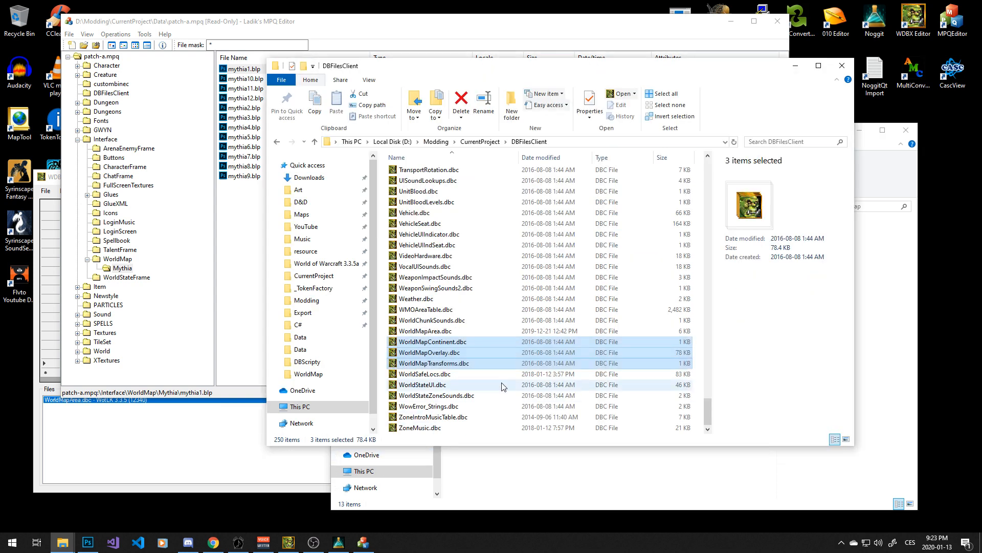
{"action": "left_click", "coordinate": [431, 331]}
{"action": "key", "text": "shift+Down"}
{"action": "key", "text": "shift+Down"}
{"action": "key", "text": "shift+Down"}
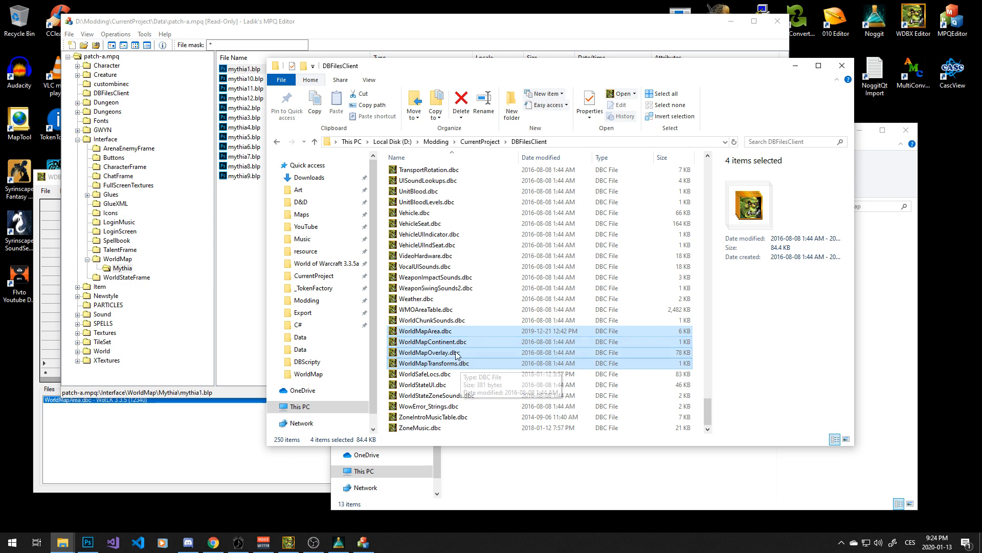
- Select only WorldMapArea.dbc and bring up its table in WDBX Editor
{"action": "left_click", "coordinate": [457, 353]}
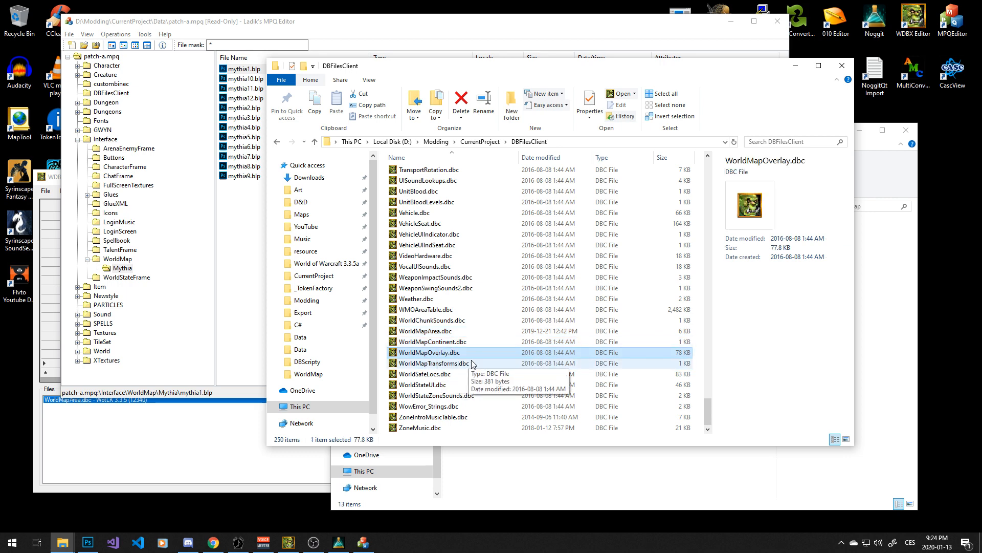
{"action": "key", "text": "Up"}
{"action": "key", "text": "Up"}
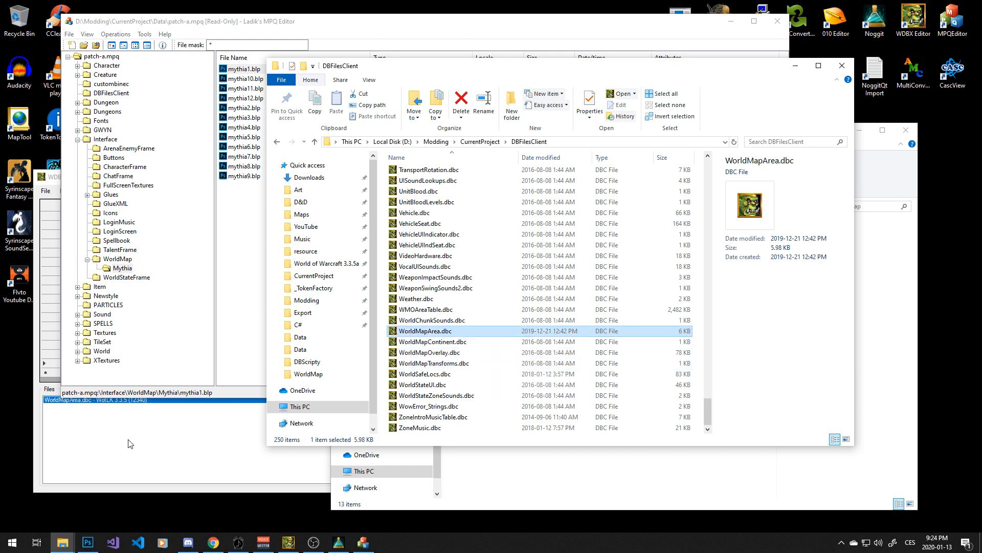
{"action": "key", "text": "Return"}
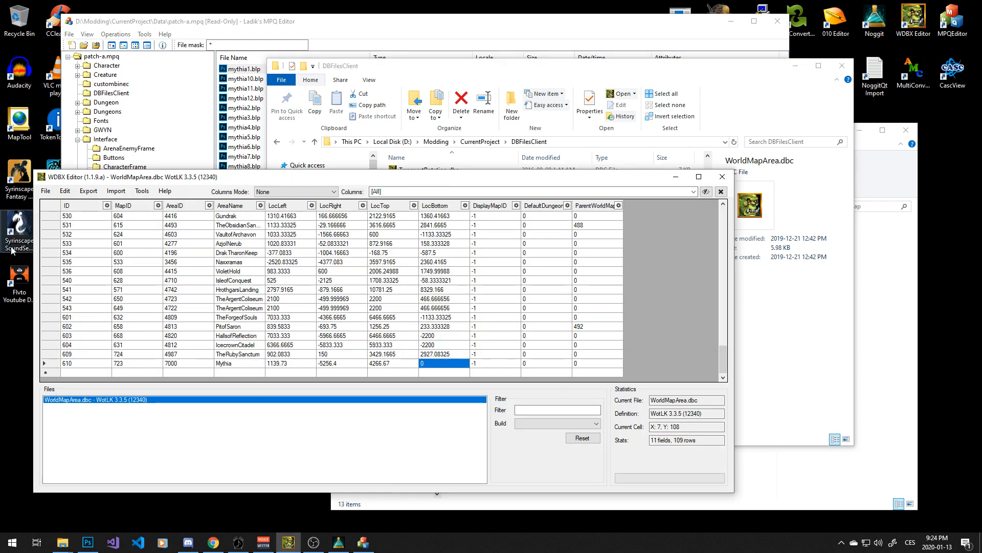
- Examine the ID, MapID, AreaID and AreaName fields of the Mythia row and the empty row below it
{"action": "left_click", "coordinate": [84, 364]}
{"action": "left_click", "coordinate": [82, 373]}
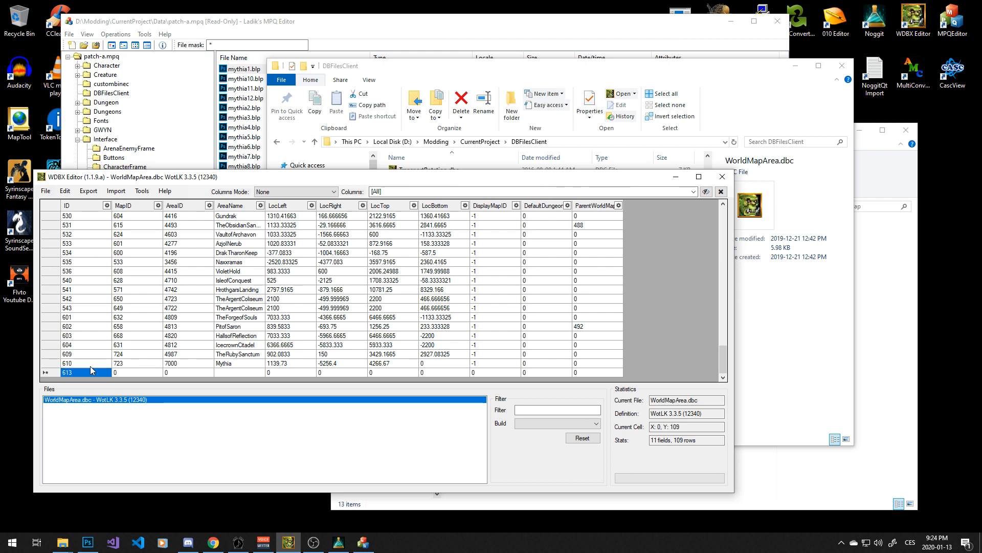
{"action": "left_click", "coordinate": [119, 364]}
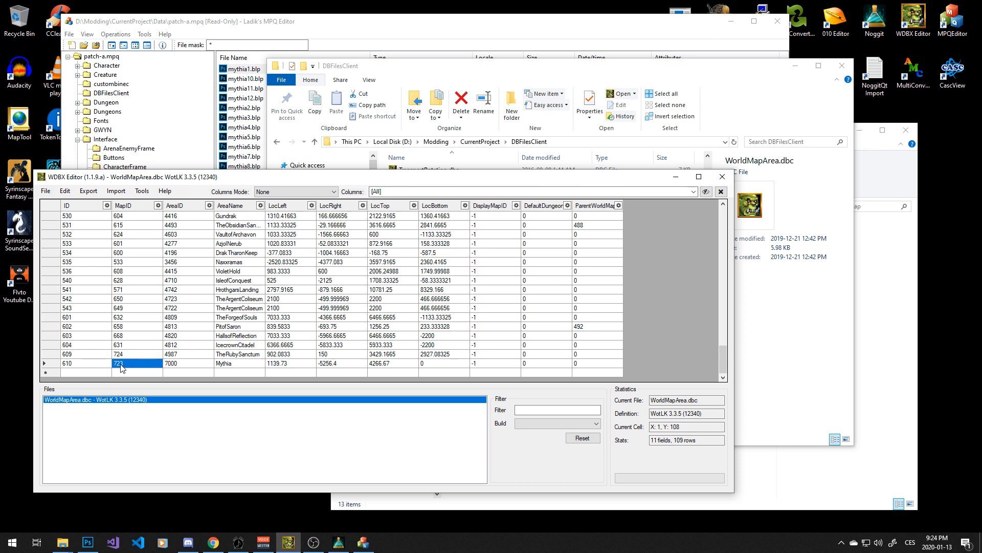
{"action": "left_click", "coordinate": [181, 364]}
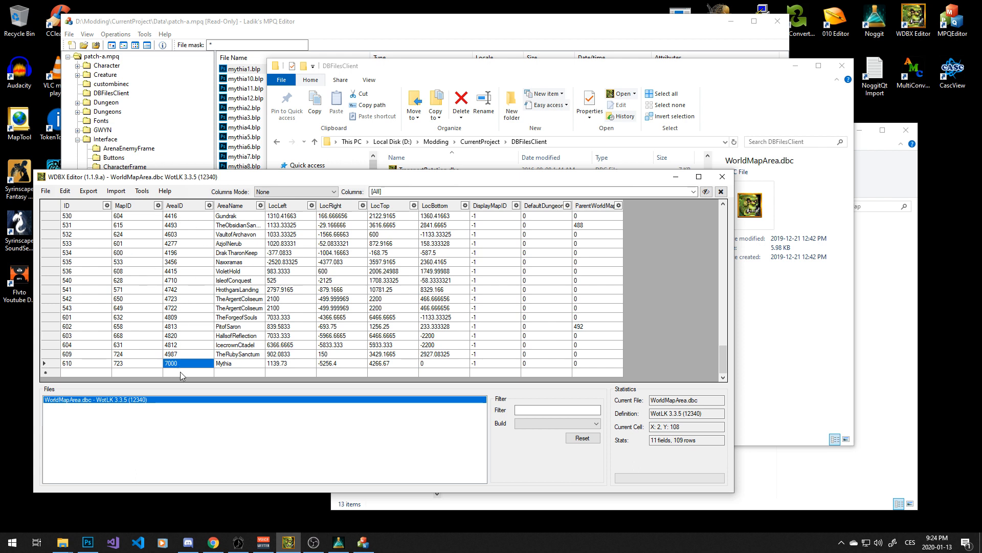
{"action": "left_click", "coordinate": [237, 364]}
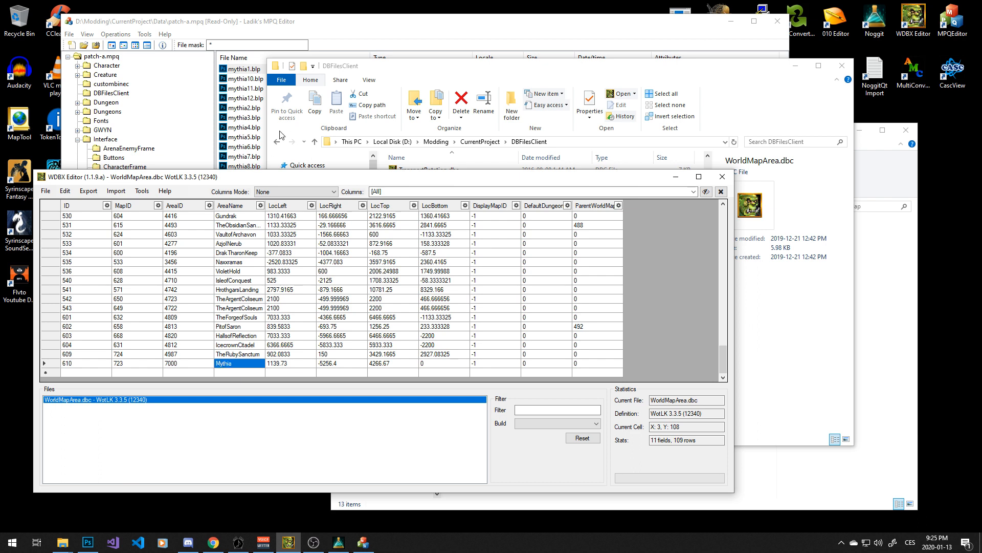
- Examine the display map, default dungeon and parent world map fields of the Mythia row
{"action": "left_click", "coordinate": [476, 364]}
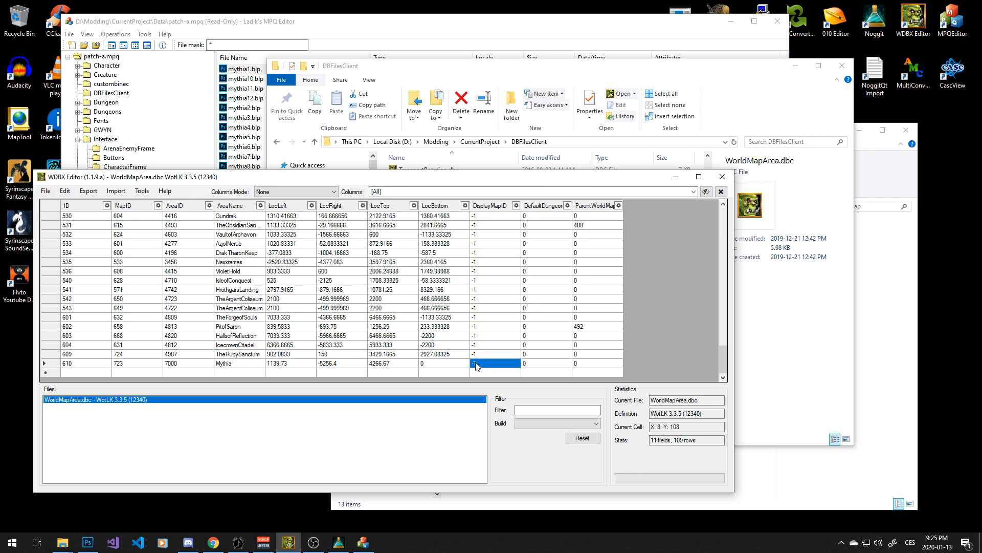
{"action": "left_click", "coordinate": [528, 366]}
{"action": "left_click", "coordinate": [592, 364]}
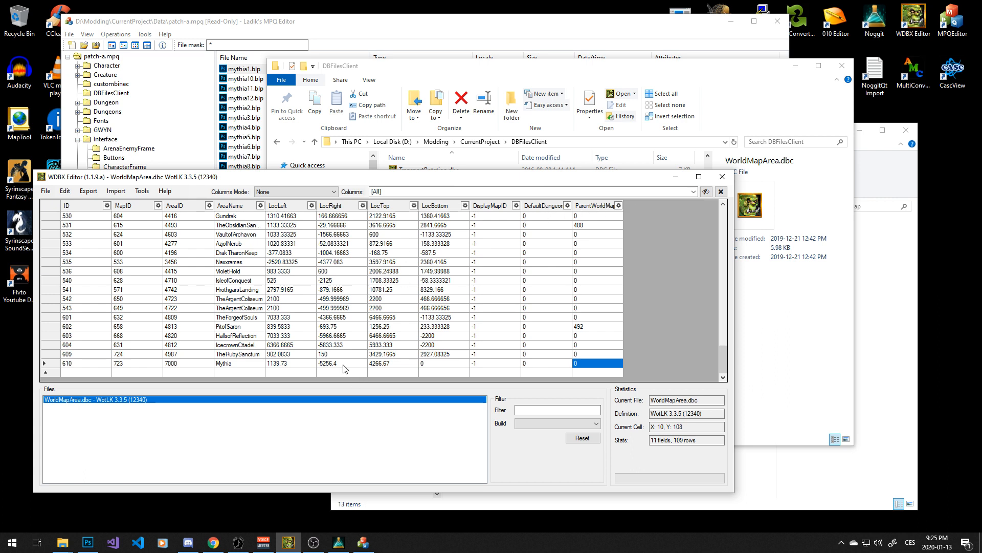
- Examine the LocLeft, LocRight, LocTop and LocBottom coordinates of the Mythia row
{"action": "left_click", "coordinate": [301, 363]}
{"action": "left_click", "coordinate": [352, 365]}
{"action": "left_click", "coordinate": [433, 364]}
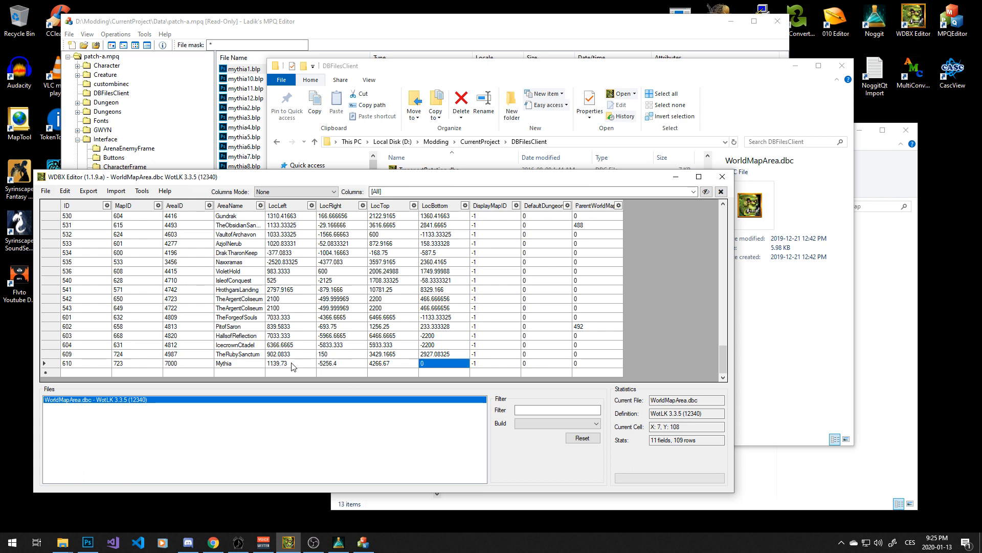
{"action": "left_click_drag", "start_coordinate": [292, 367], "coordinate": [431, 364]}
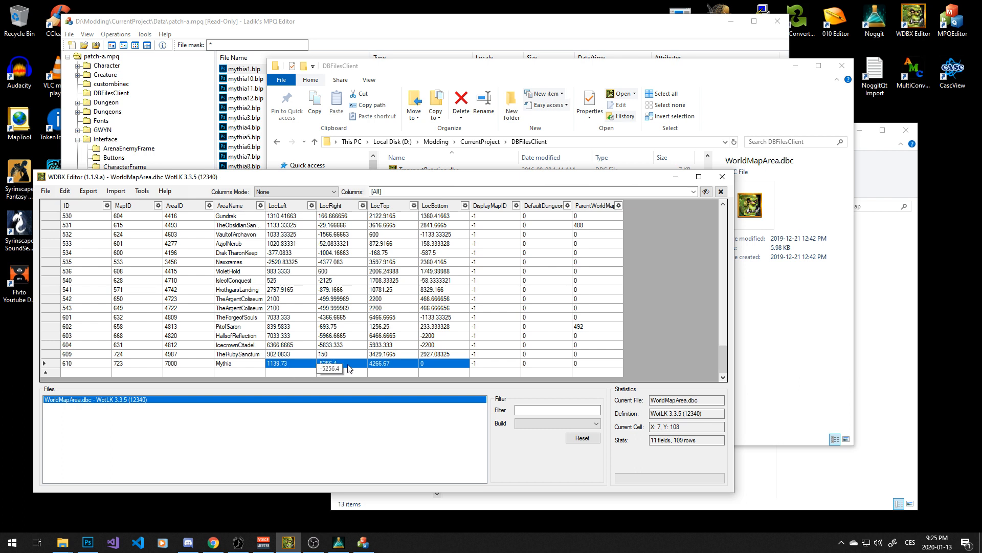
{"action": "left_click", "coordinate": [297, 364]}
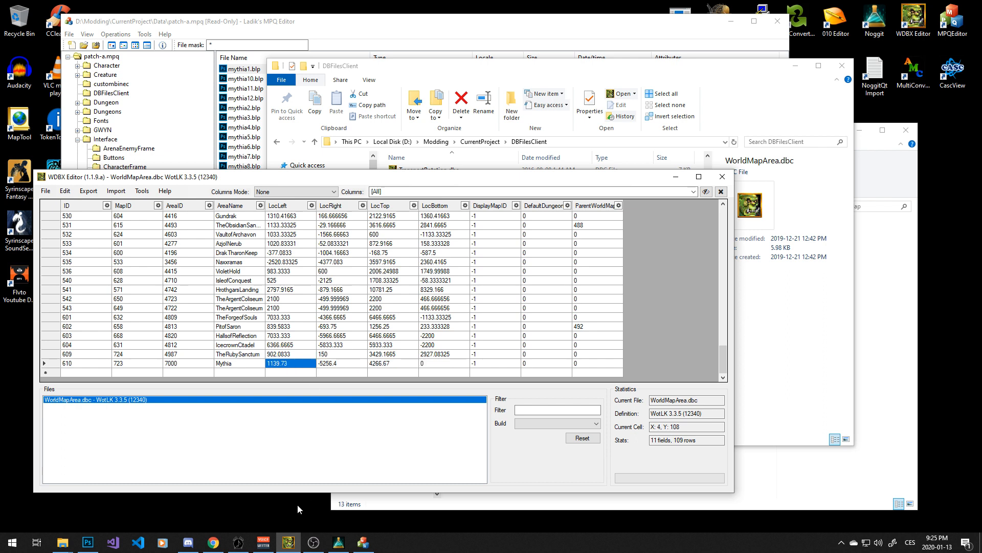
{"action": "left_click", "coordinate": [339, 364]}
{"action": "left_click", "coordinate": [399, 366]}
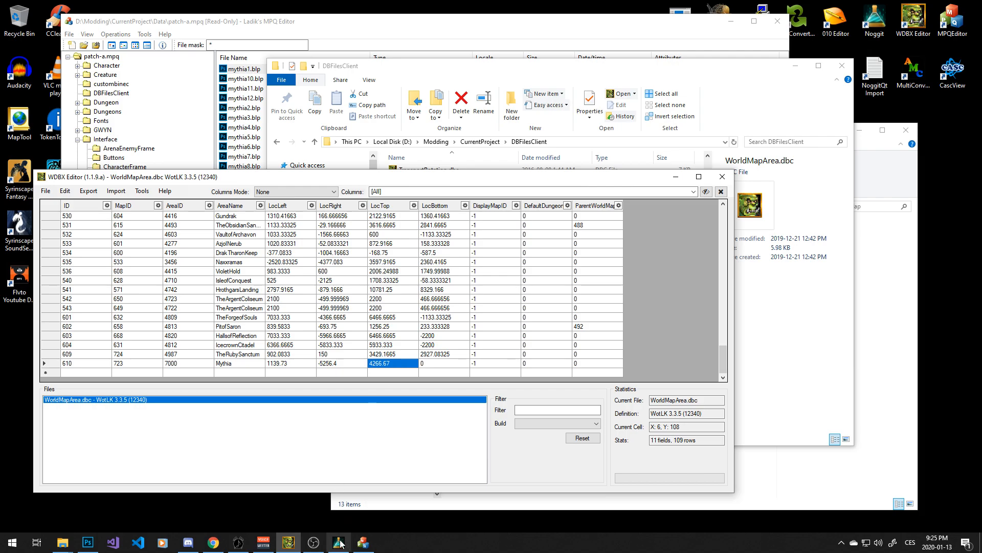
- Switch to Photoshop and marquee-select the visible map area of WorldMap.psd, leaving out the transparent margins
{"action": "left_click", "coordinate": [88, 542]}
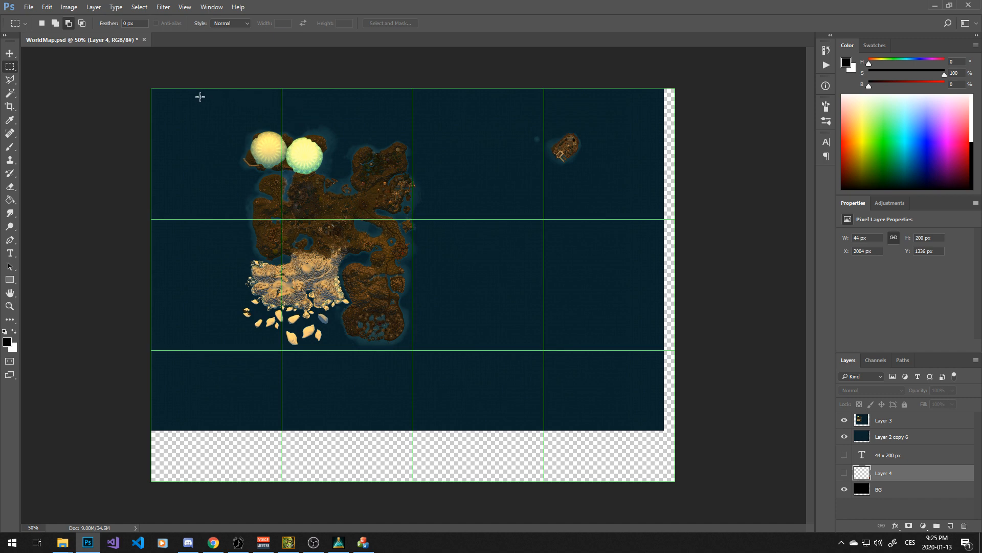
{"action": "left_click_drag", "start_coordinate": [152, 87], "coordinate": [664, 430]}
{"action": "scroll", "coordinate": [175, 424], "scroll_direction": "up", "scroll_amount": 1}
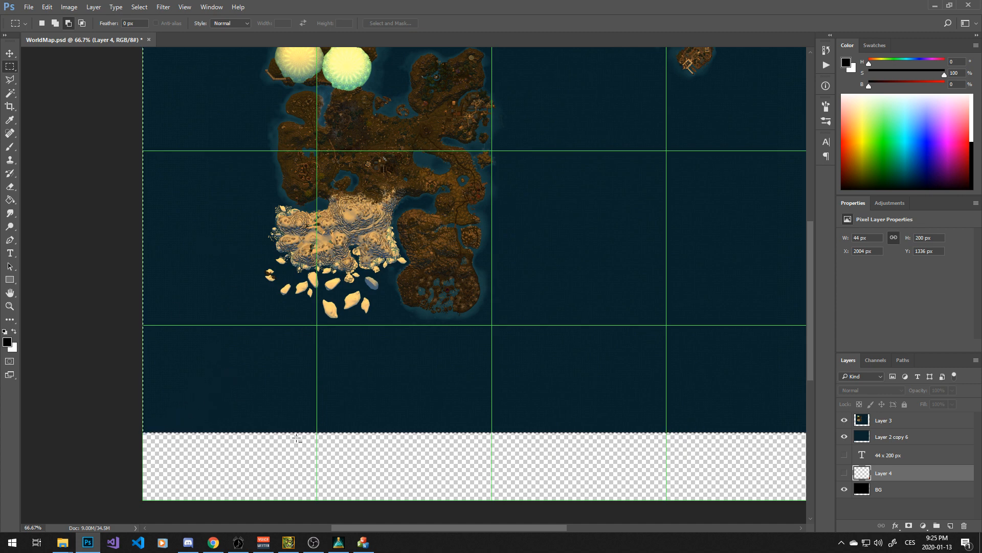
{"action": "scroll", "coordinate": [174, 413], "scroll_direction": "up", "scroll_amount": 1}
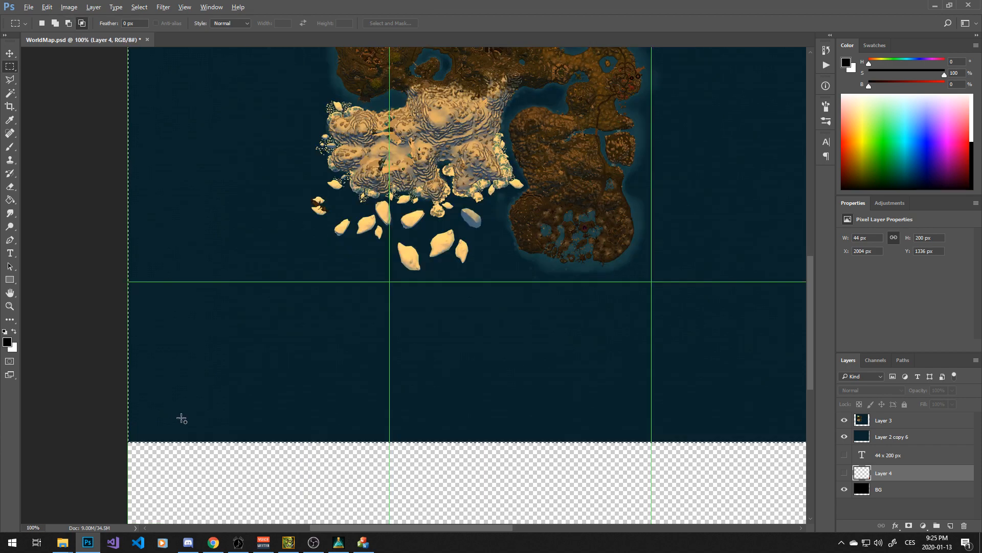
{"action": "left_click_drag", "start_coordinate": [446, 171], "coordinate": [461, 410]}
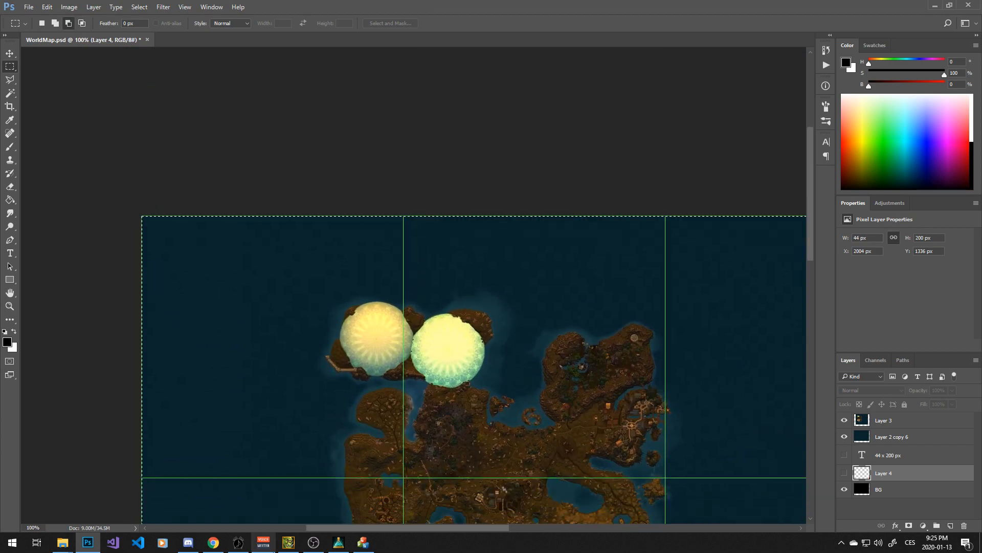
- Compare the Mythia row's LocLeft and LocRight fields in WDBX Editor with the left and right map edges in Photoshop
{"action": "left_click", "coordinate": [288, 542]}
{"action": "left_click_drag", "start_coordinate": [302, 179], "coordinate": [491, 222]}
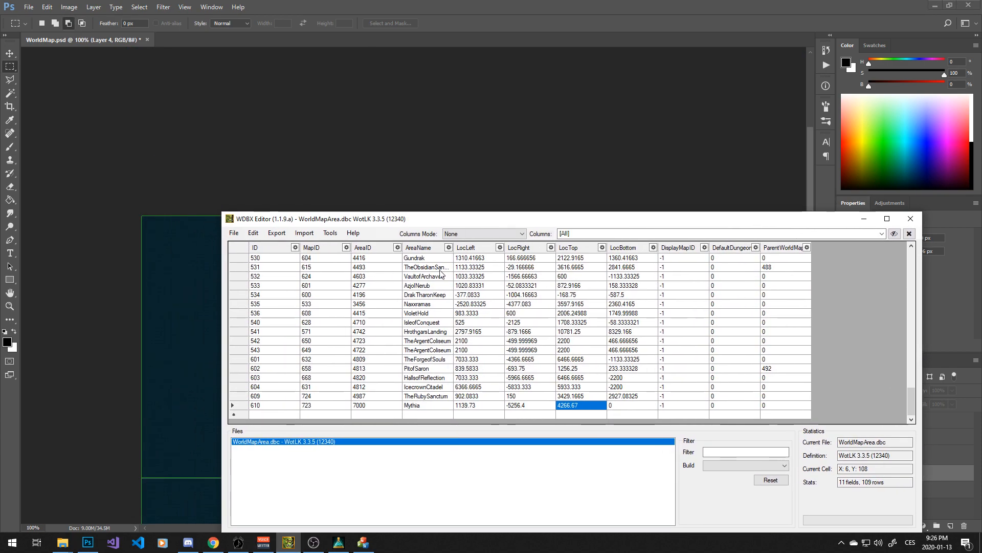
{"action": "left_click", "coordinate": [474, 406]}
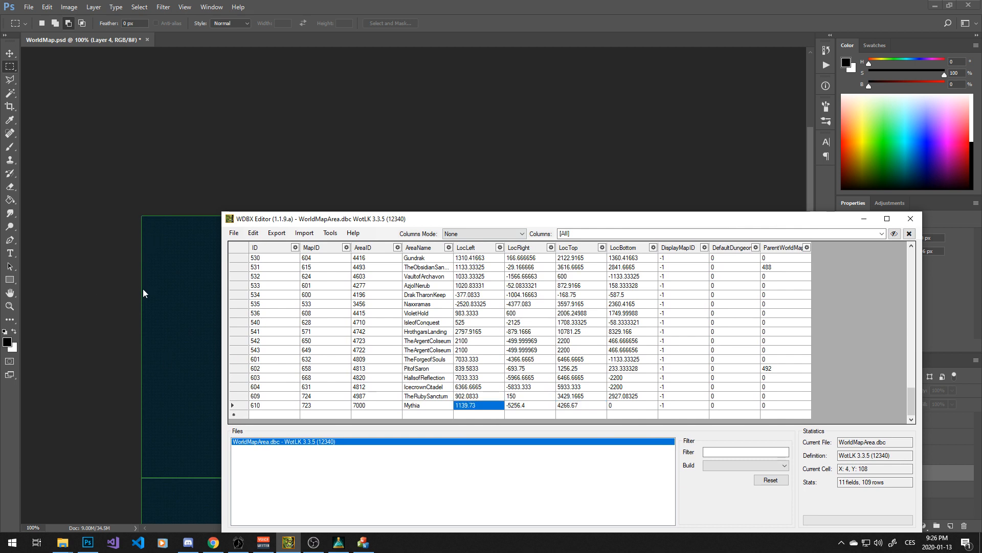
{"action": "left_click", "coordinate": [525, 407]}
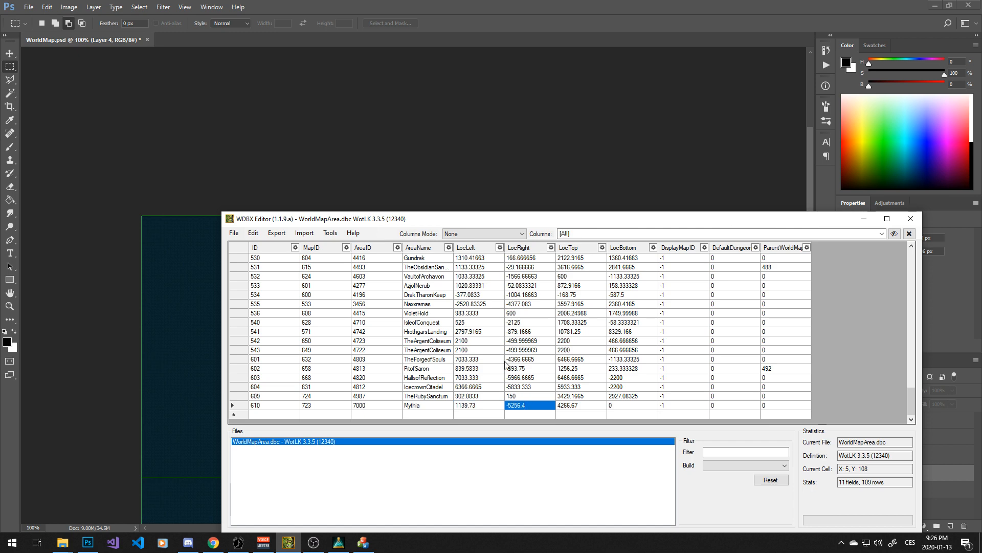
{"action": "left_click", "coordinate": [512, 3]}
{"action": "left_click_drag", "start_coordinate": [643, 297], "coordinate": [178, 288]}
{"action": "left_click_drag", "start_coordinate": [572, 312], "coordinate": [396, 308]}
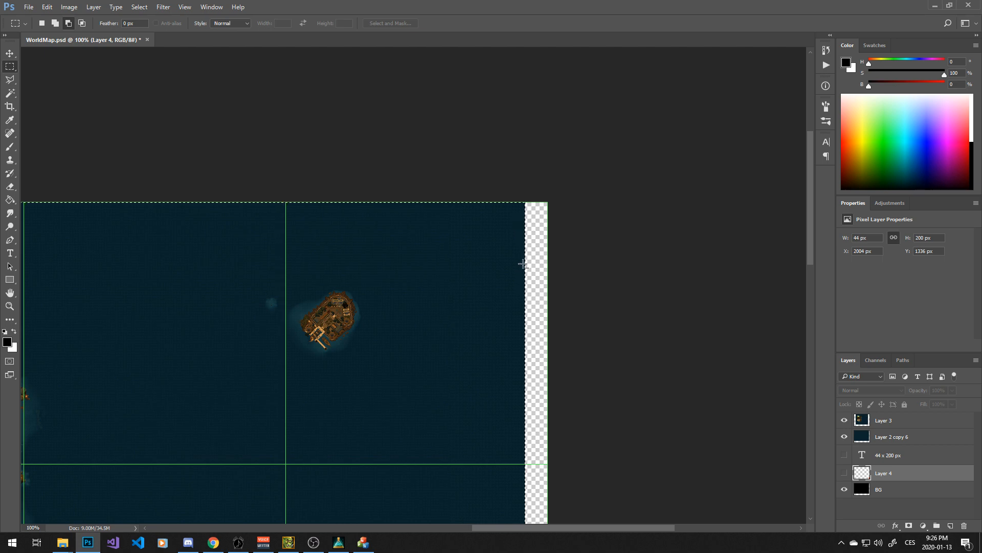
{"action": "left_click_drag", "start_coordinate": [217, 373], "coordinate": [500, 359]}
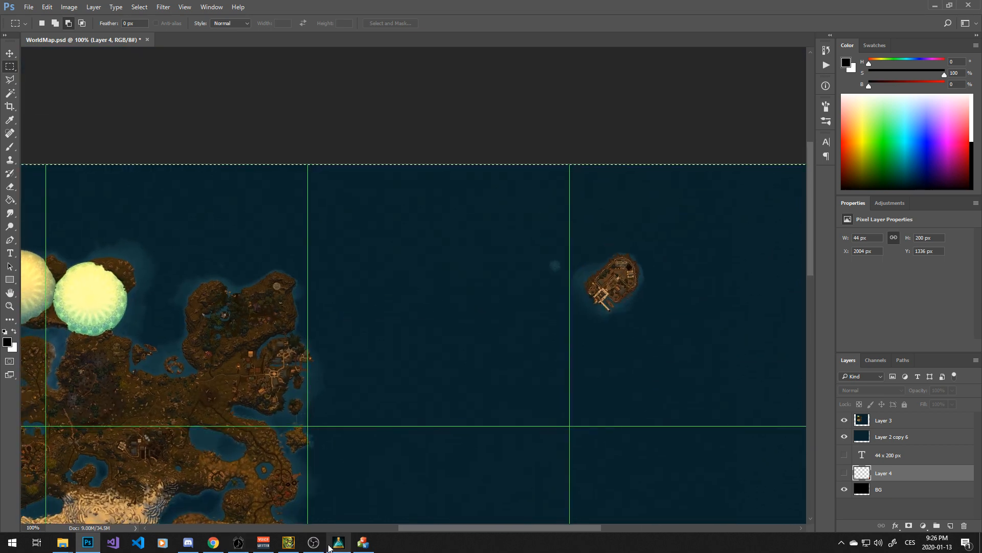
- Relate the LocTop and LocBottom columns in WDBX Editor to the top and bottom edges of the Photoshop map
{"action": "left_click", "coordinate": [288, 542]}
{"action": "left_click", "coordinate": [570, 276]}
{"action": "left_click", "coordinate": [489, 3]}
{"action": "scroll", "coordinate": [281, 214], "scroll_direction": "down", "scroll_amount": 10}
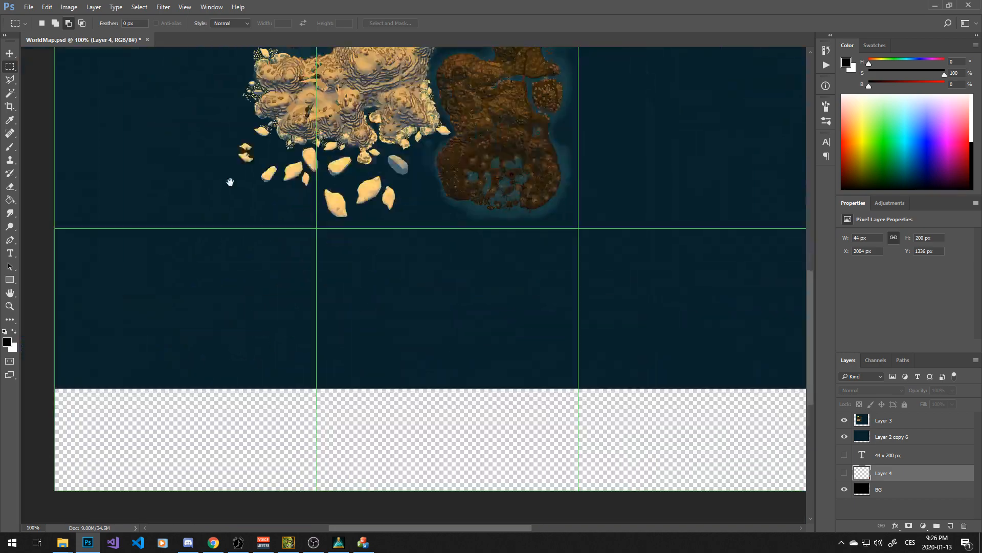
{"action": "scroll", "coordinate": [205, 185], "scroll_direction": "left", "scroll_amount": 3}
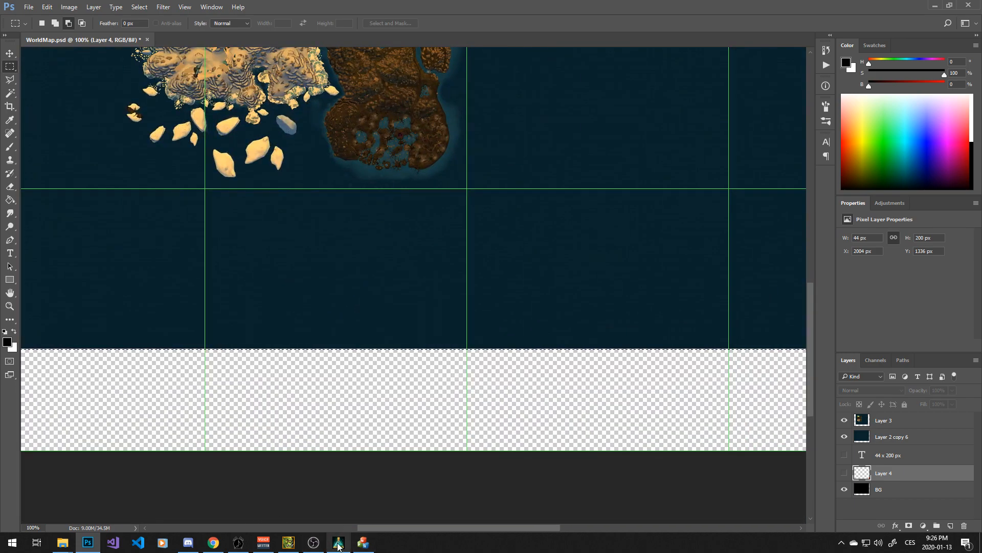
{"action": "left_click", "coordinate": [288, 543]}
{"action": "left_click", "coordinate": [633, 267]}
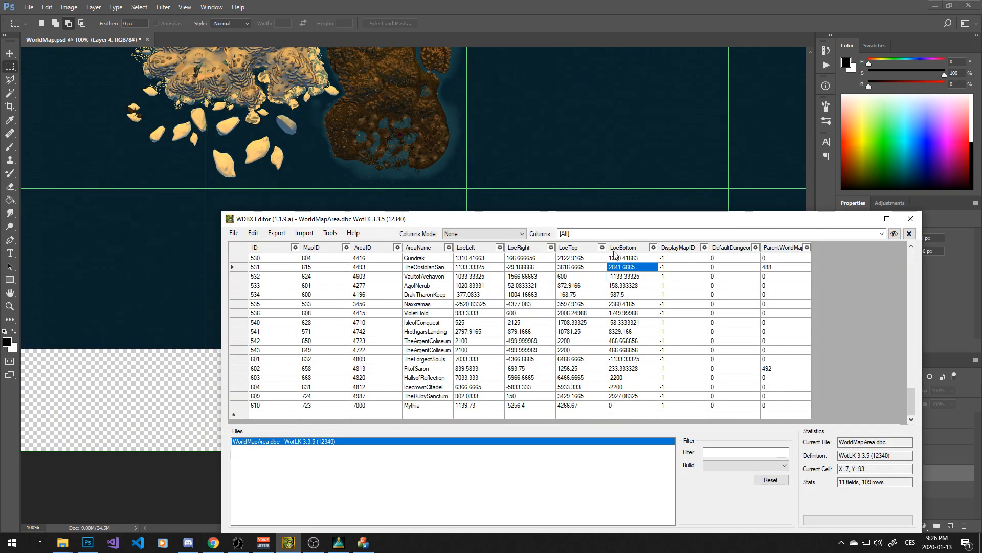
- Compare the Mythia row's LocBottom field with the bottom edge of the map in Photoshop, and view the whole map at 50%
{"action": "left_click", "coordinate": [624, 405]}
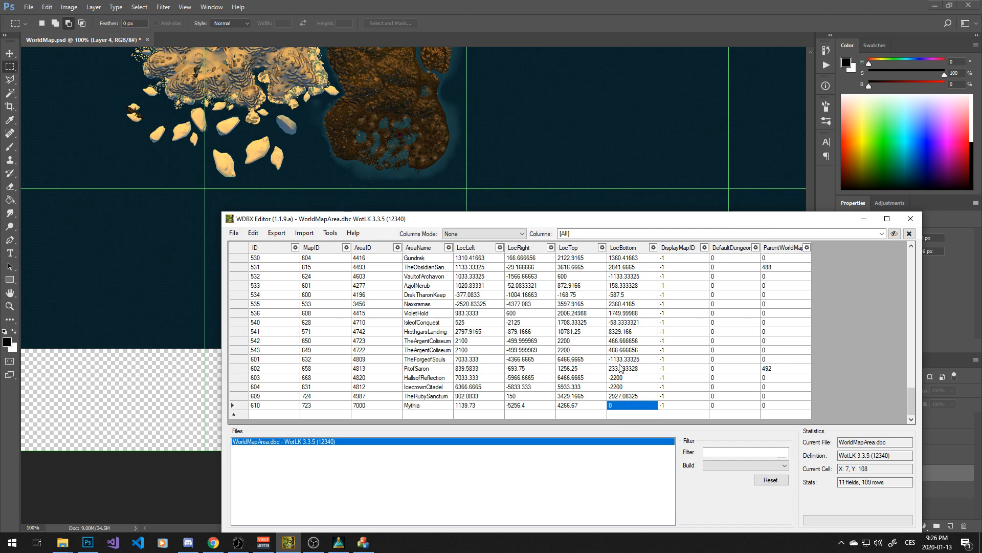
{"action": "left_click", "coordinate": [558, 6]}
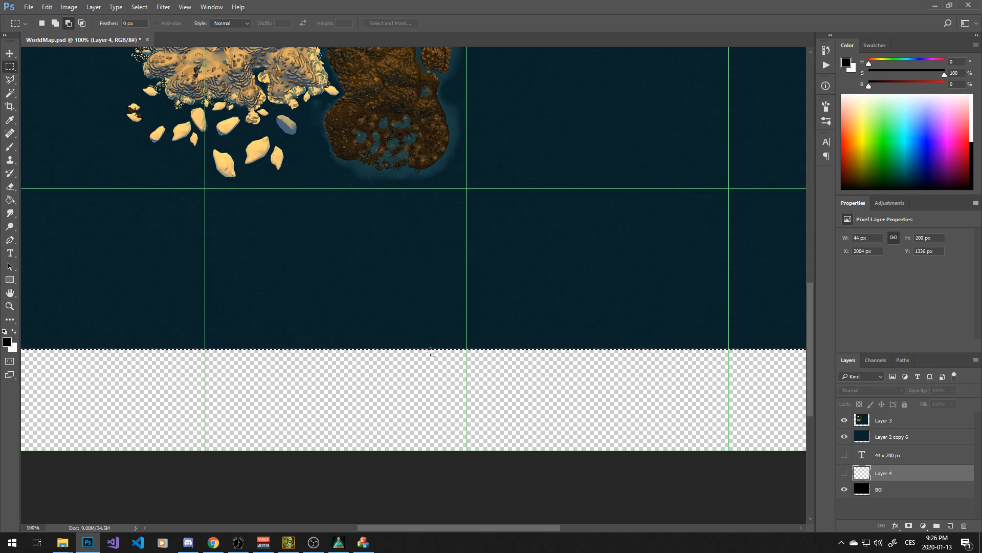
{"action": "left_click_drag", "start_coordinate": [209, 294], "coordinate": [351, 420]}
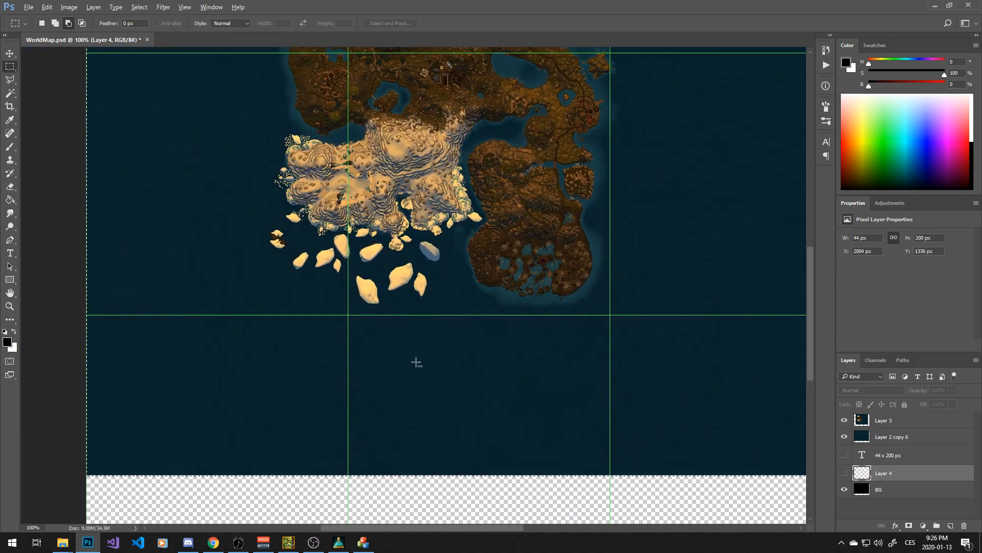
{"action": "scroll", "coordinate": [426, 352], "scroll_direction": "down", "scroll_amount": 1}
{"action": "scroll", "coordinate": [426, 352], "scroll_direction": "down", "scroll_amount": 1}
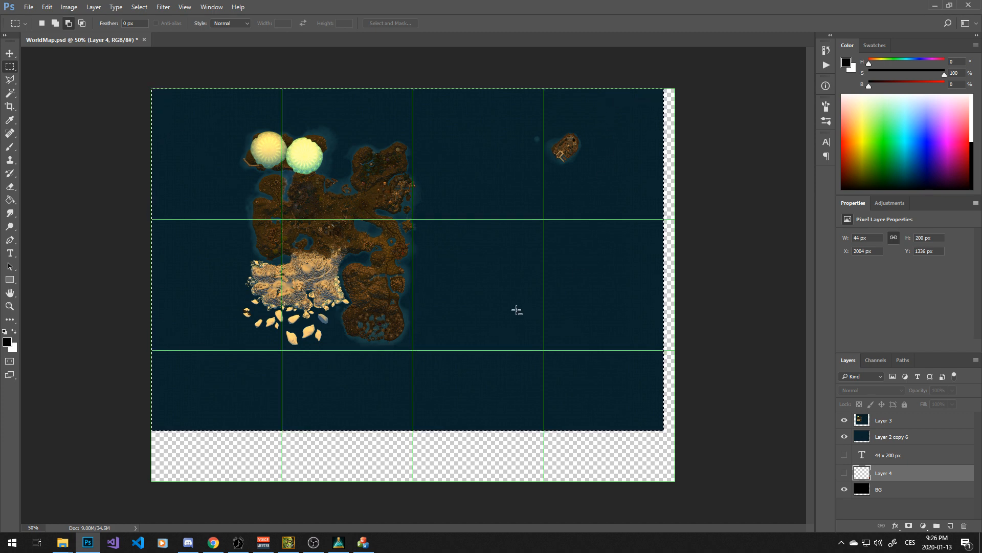
{"action": "left_click", "coordinate": [338, 542]}
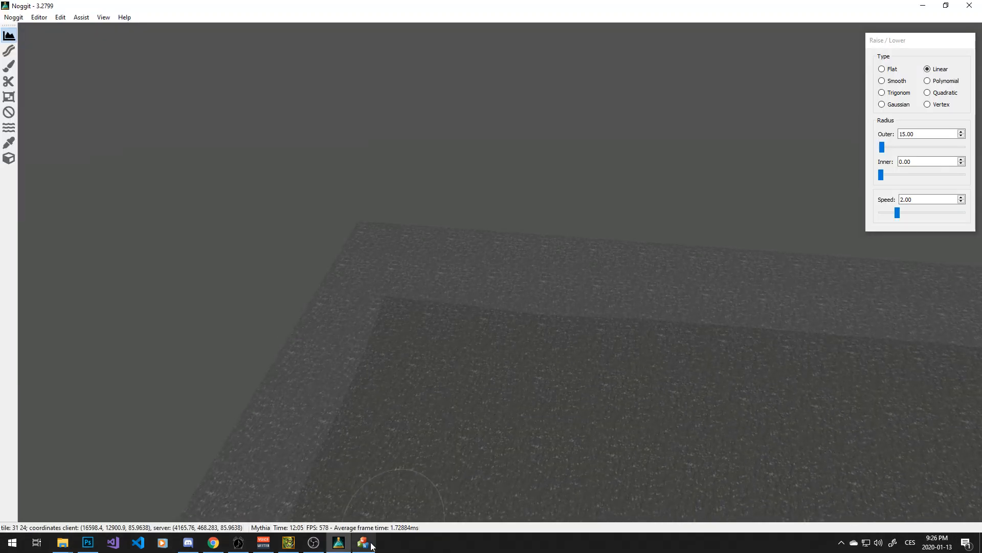
{"action": "left_click_drag", "start_coordinate": [468, 313], "coordinate": [494, 315]}
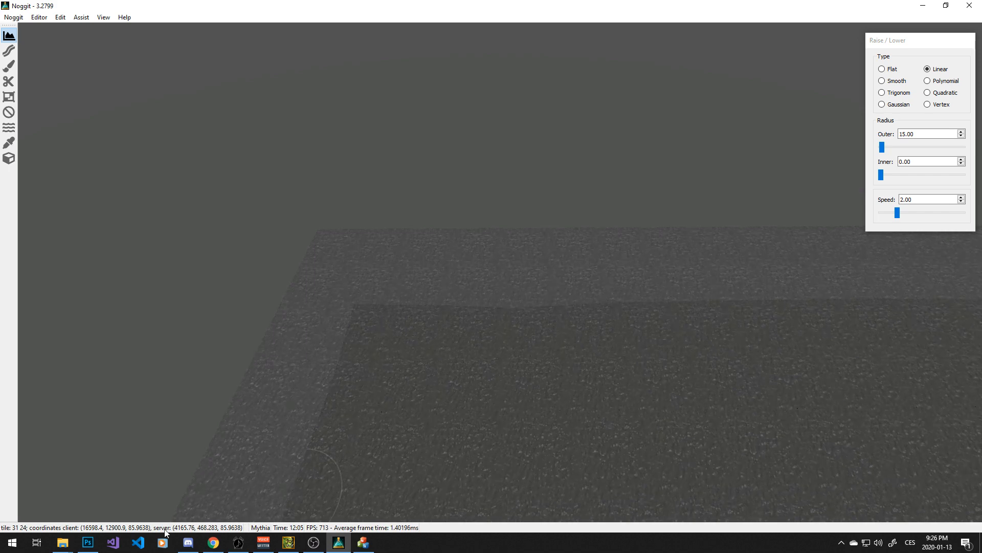
{"action": "left_click", "coordinate": [288, 541]}
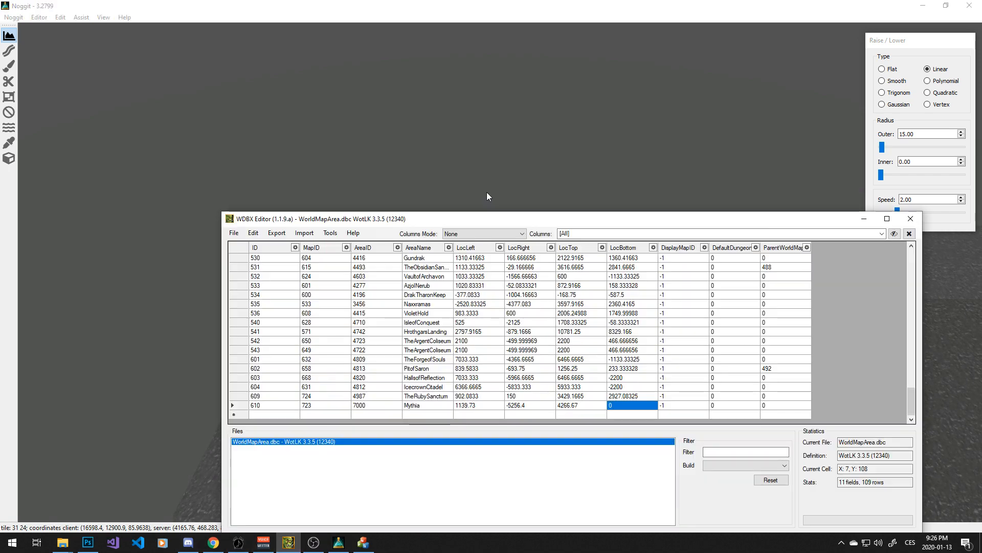
{"action": "left_click_drag", "start_coordinate": [448, 221], "coordinate": [374, 125]}
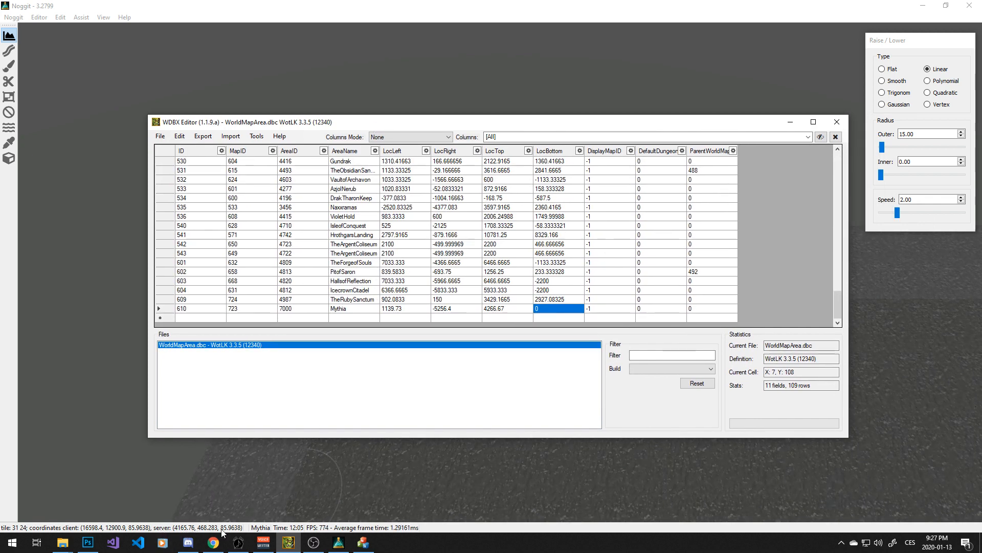
{"action": "left_click", "coordinate": [456, 299]}
- Return to Noggit and check the camera's place on the Mythia minimap, closing the minimap when done
{"action": "left_click", "coordinate": [81, 312]}
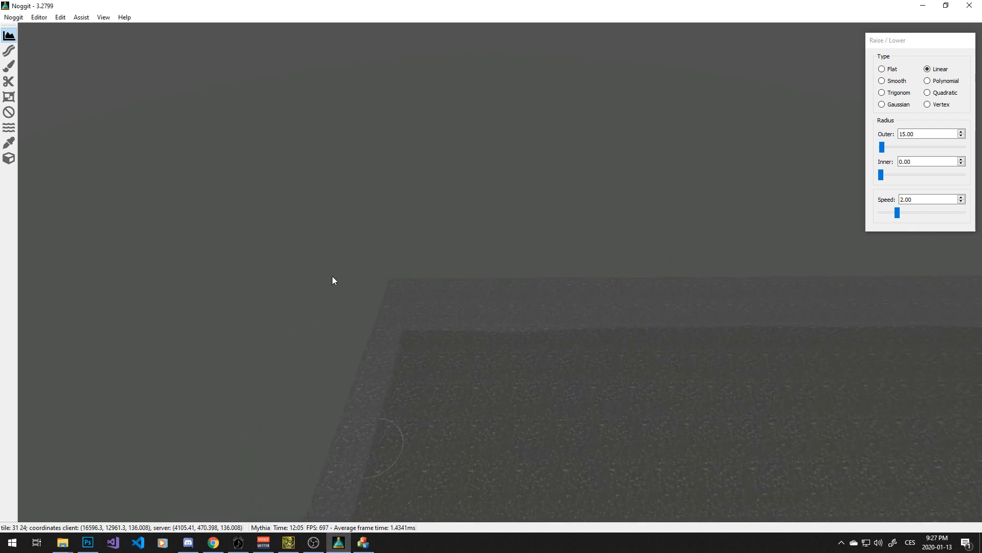
{"action": "key", "text": "m"}
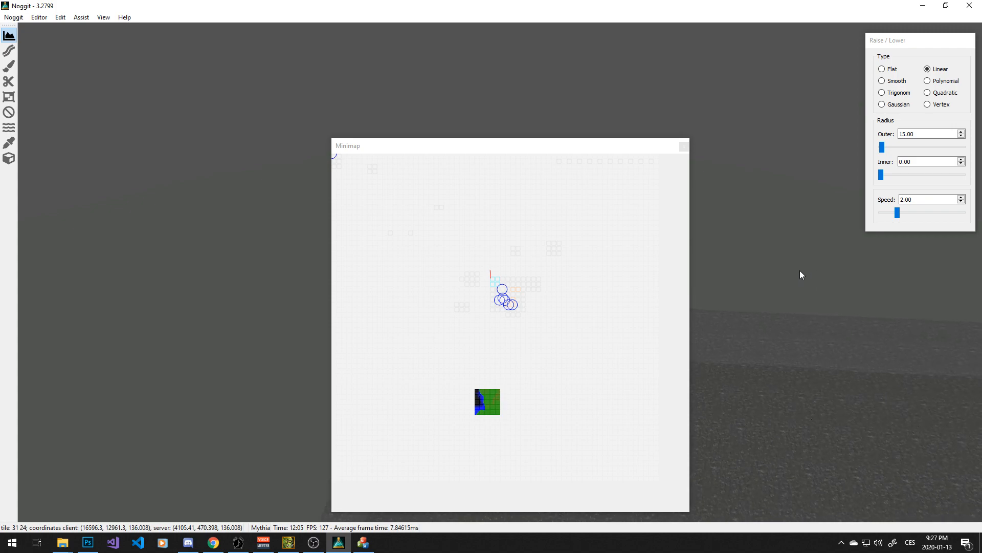
{"action": "key", "text": "w"}
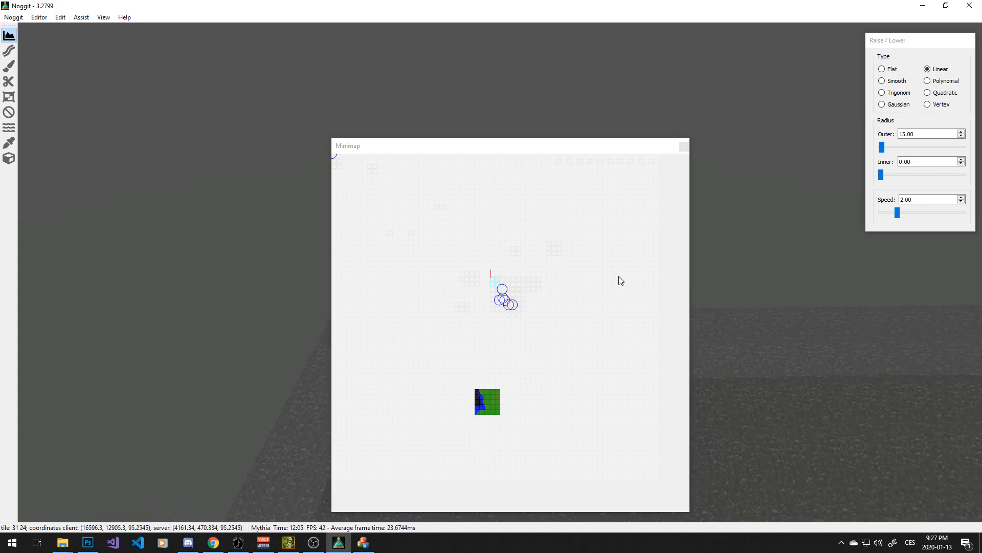
{"action": "key", "text": "m"}
- Fly the Noggit camera to the outer corner of the Mythia terrain and read its server coordinates
{"action": "key", "text": "w"}
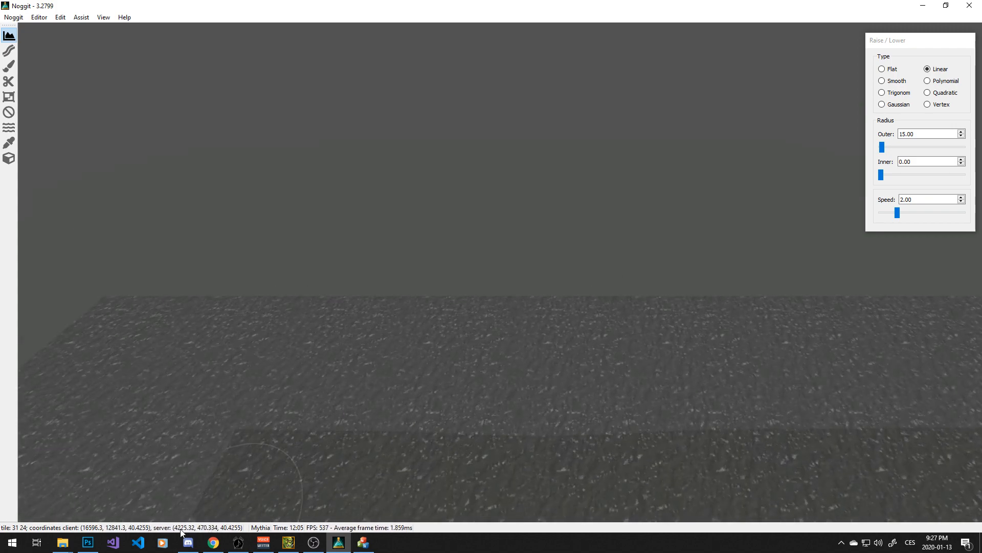
{"action": "key", "text": "s"}
{"action": "key", "text": "a"}
{"action": "key", "text": "w"}
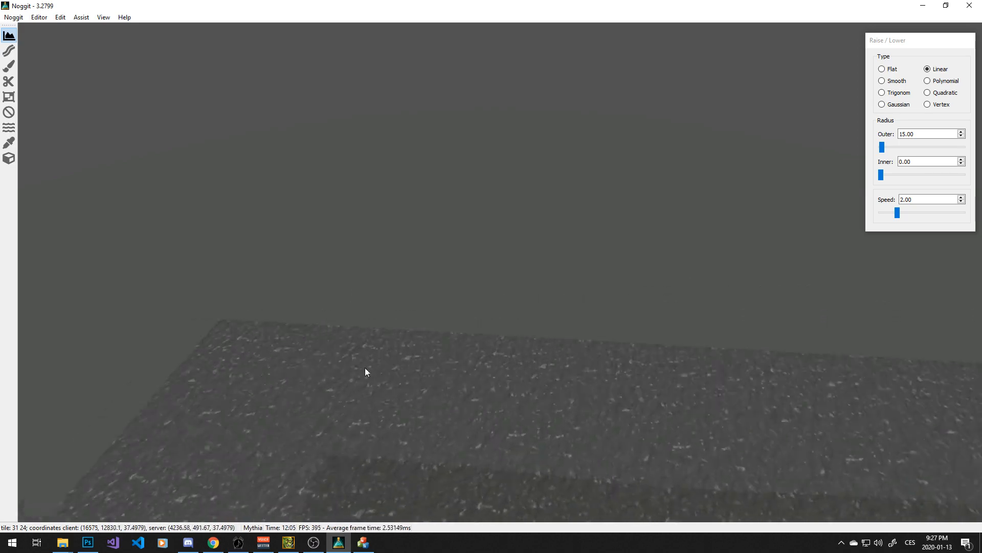
{"action": "key", "text": "a"}
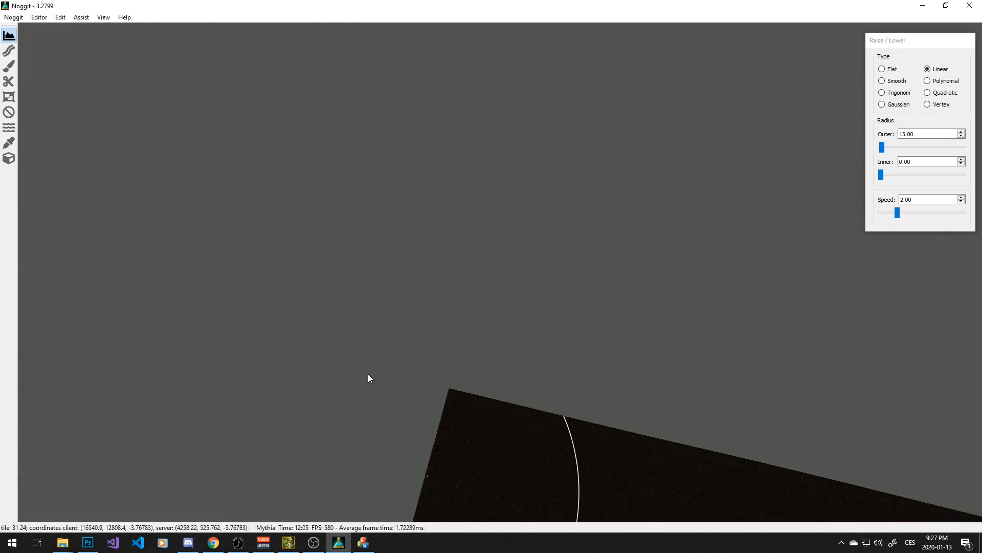
{"action": "left_click_drag", "start_coordinate": [367, 373], "coordinate": [400, 373]}
{"action": "key", "text": "s"}
{"action": "key", "text": "w"}
{"action": "key", "text": "w"}
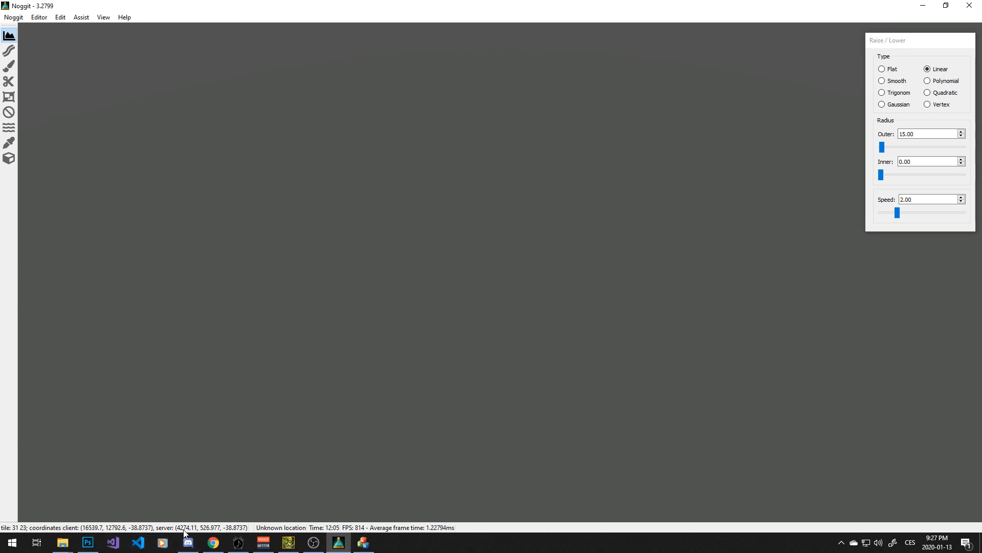
{"action": "key", "text": "s"}
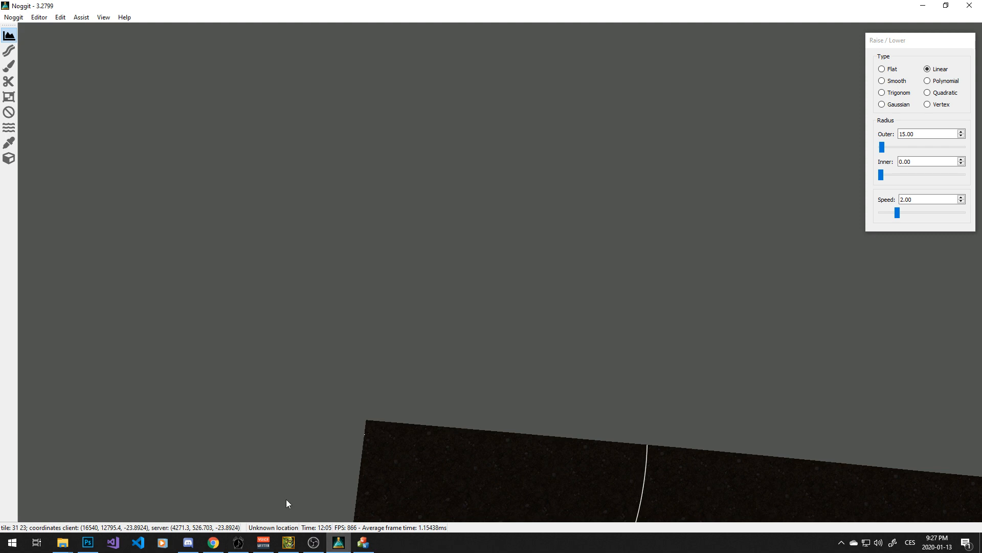
- Compare the terrain corner's server coordinates in Noggit with the Mythia row's LocTop, LocBottom and LocLeft fields in WDBX Editor
{"action": "left_click", "coordinate": [288, 542]}
{"action": "left_click", "coordinate": [504, 309]}
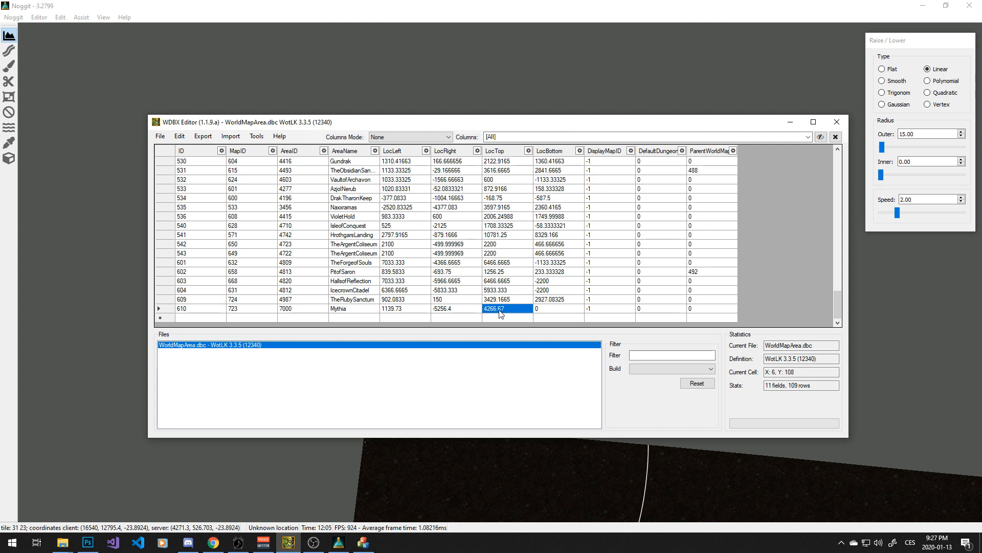
{"action": "left_click", "coordinate": [545, 312]}
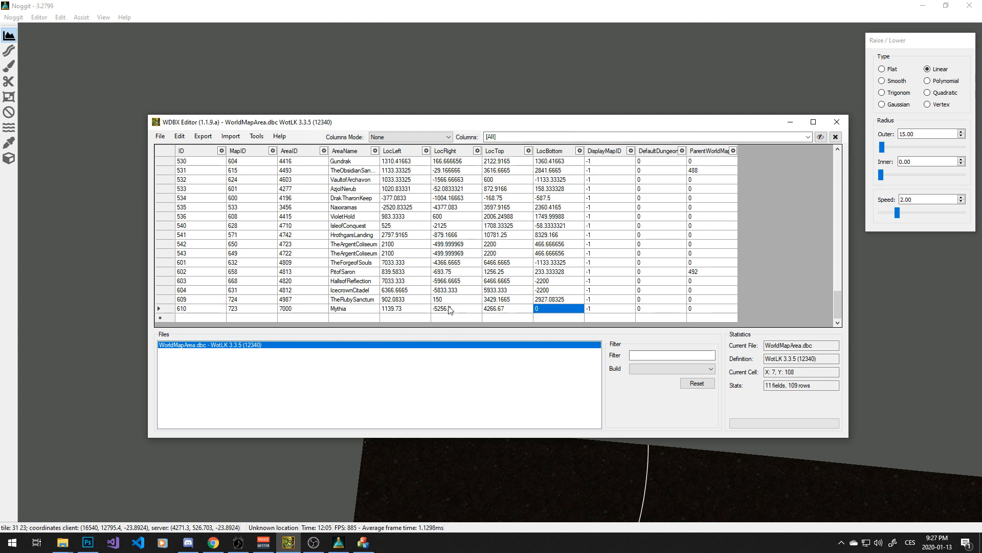
{"action": "left_click", "coordinate": [288, 83]}
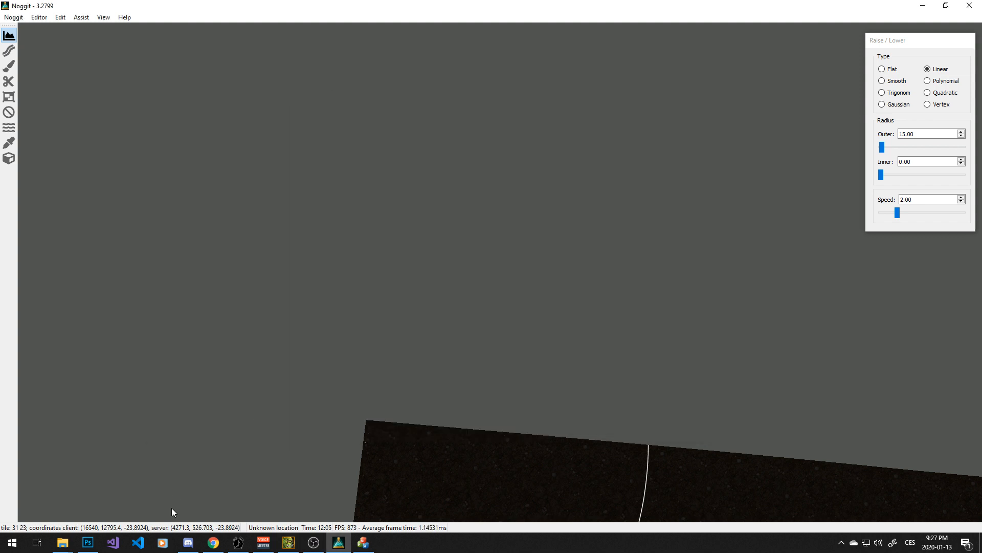
{"action": "left_click_drag", "start_coordinate": [317, 453], "coordinate": [280, 473]}
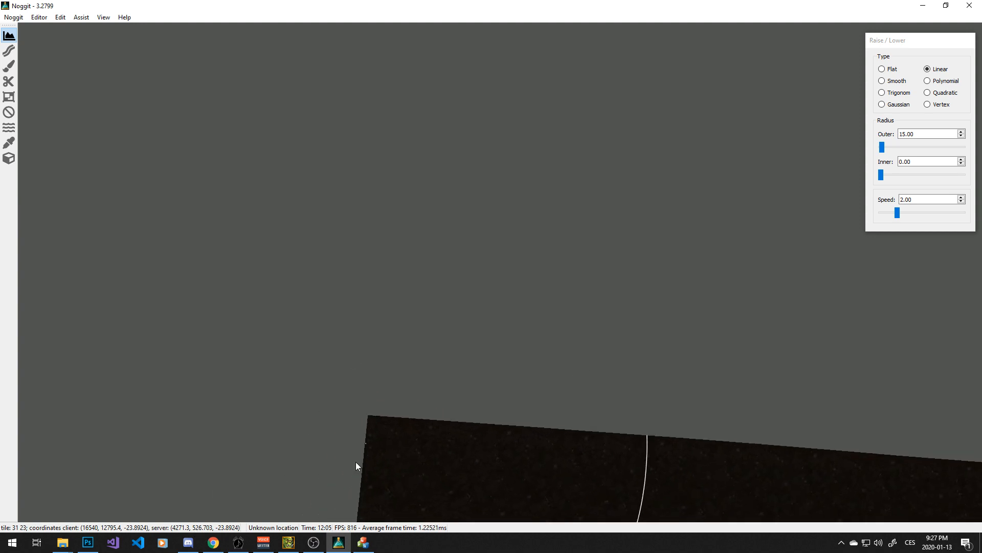
{"action": "left_click", "coordinate": [282, 545]}
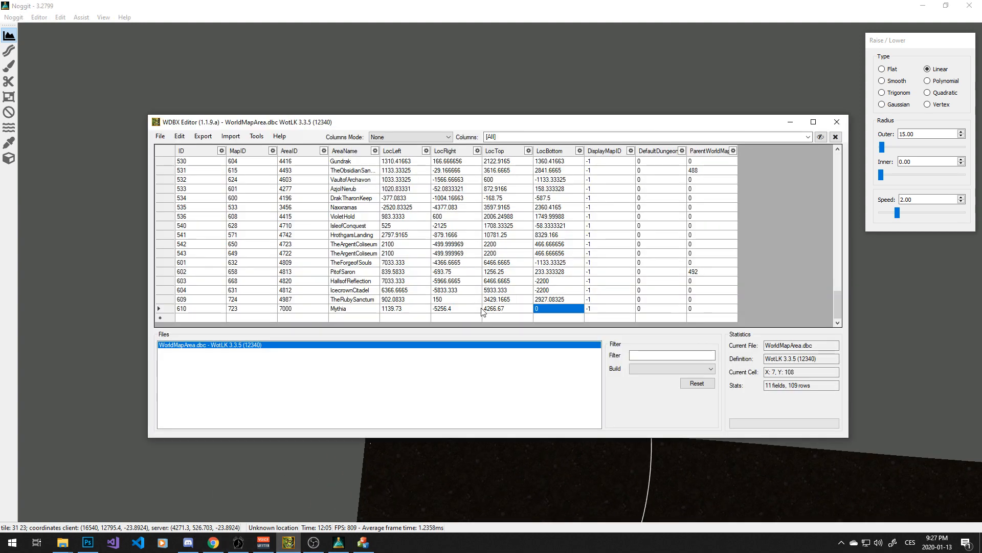
{"action": "left_click", "coordinate": [393, 309]}
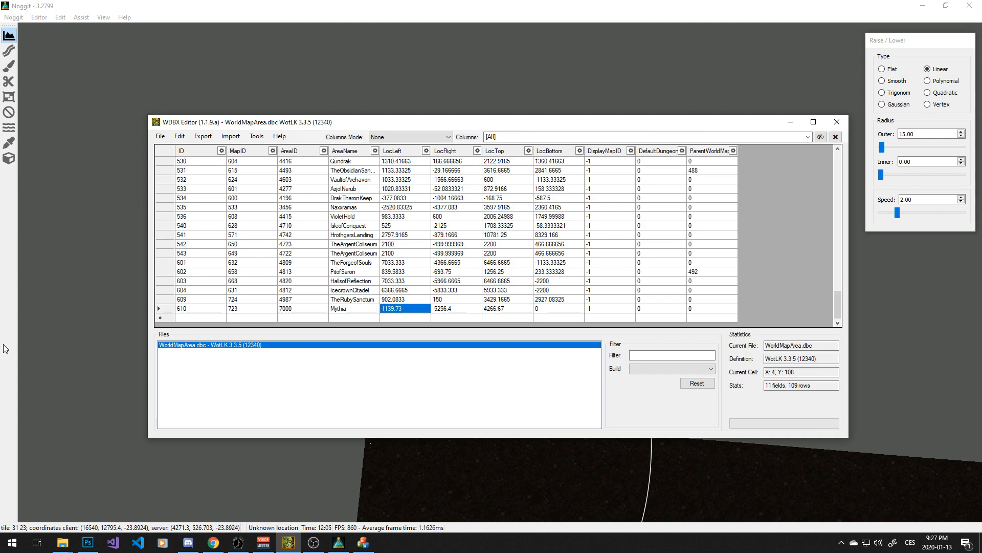
- Switch to Photoshop and hide Layer 2 copy 6 to expose the black bands beside the map image
{"action": "left_click", "coordinate": [88, 542]}
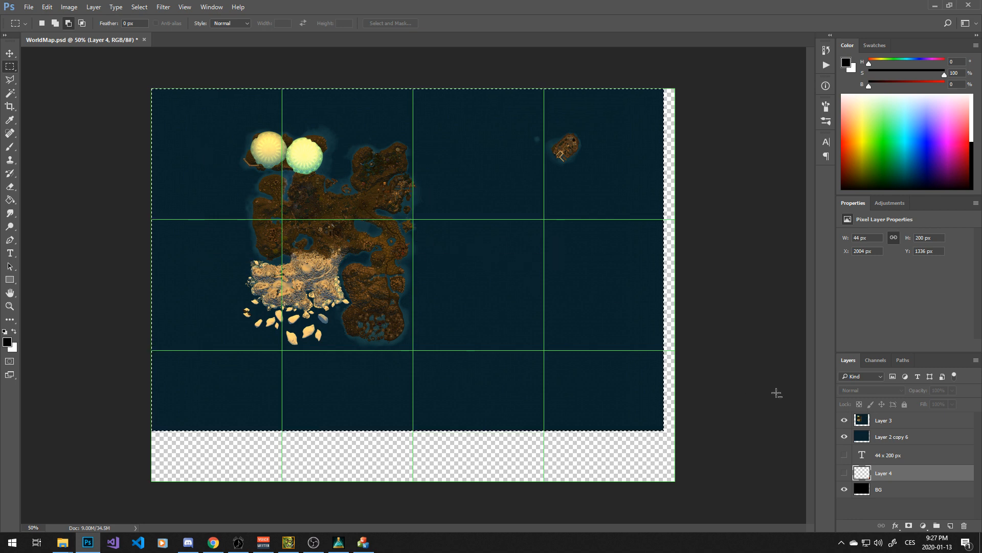
{"action": "left_click", "coordinate": [844, 436]}
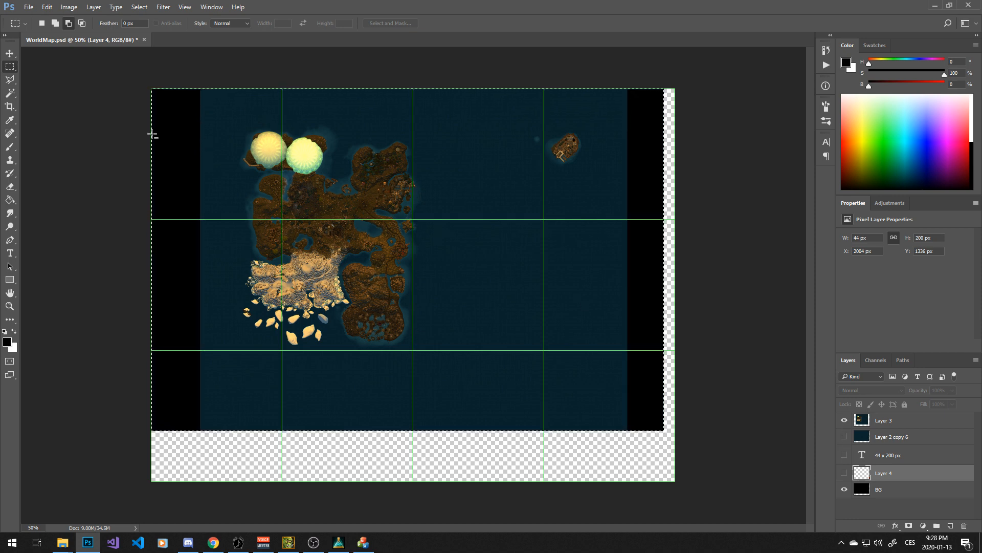
{"action": "left_click", "coordinate": [844, 436]}
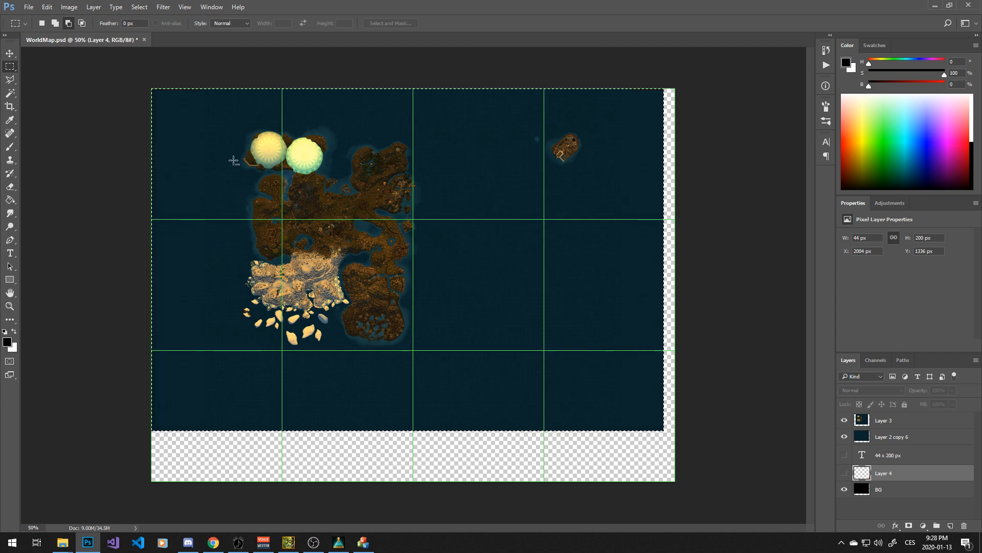
{"action": "left_click", "coordinate": [844, 436]}
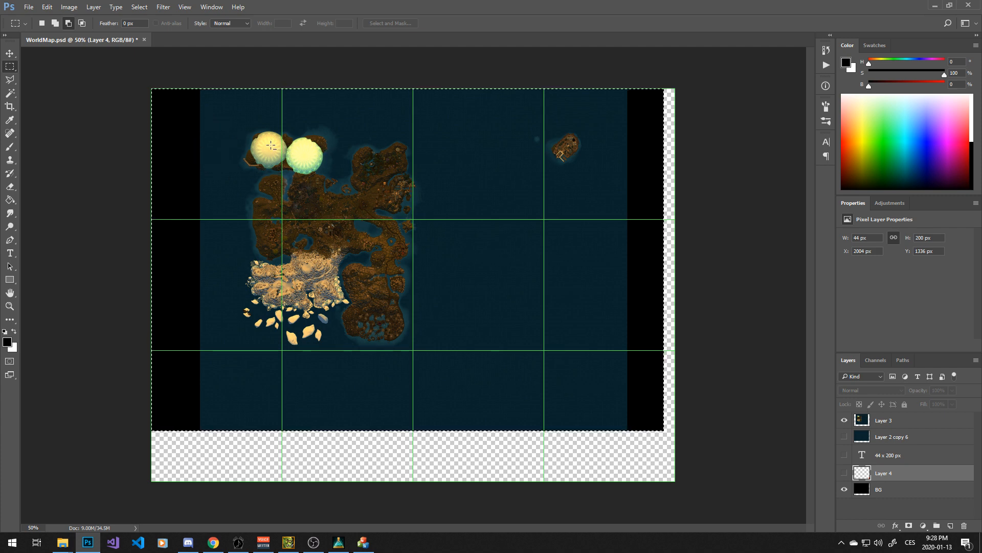
- Try to stretch Layer 3 horizontally to 2004 px with Free Transform so that it covers both black side bands
{"action": "left_click", "coordinate": [893, 421]}
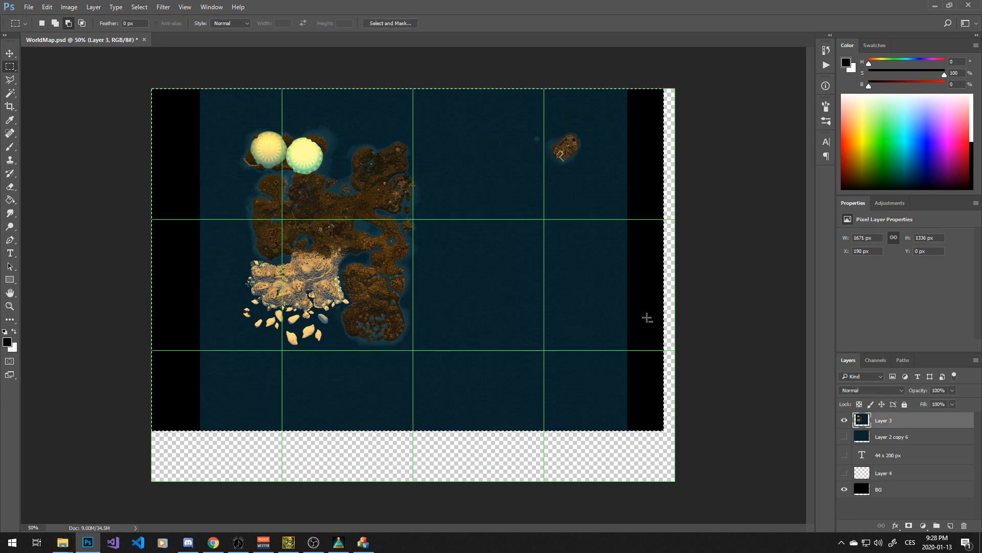
{"action": "key", "text": "ctrl+t"}
{"action": "left_click_drag", "start_coordinate": [199, 260], "coordinate": [152, 259]}
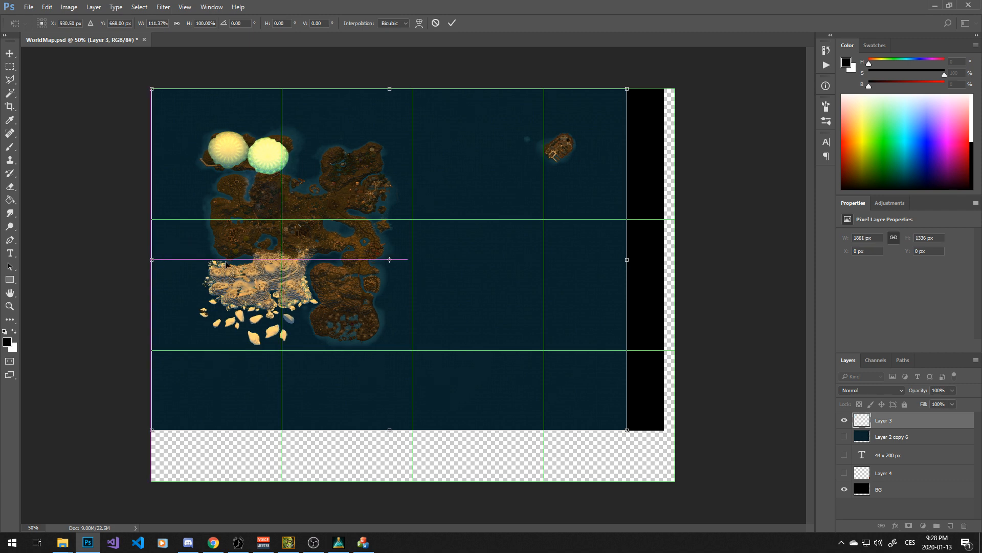
{"action": "left_click_drag", "start_coordinate": [639, 262], "coordinate": [676, 261]}
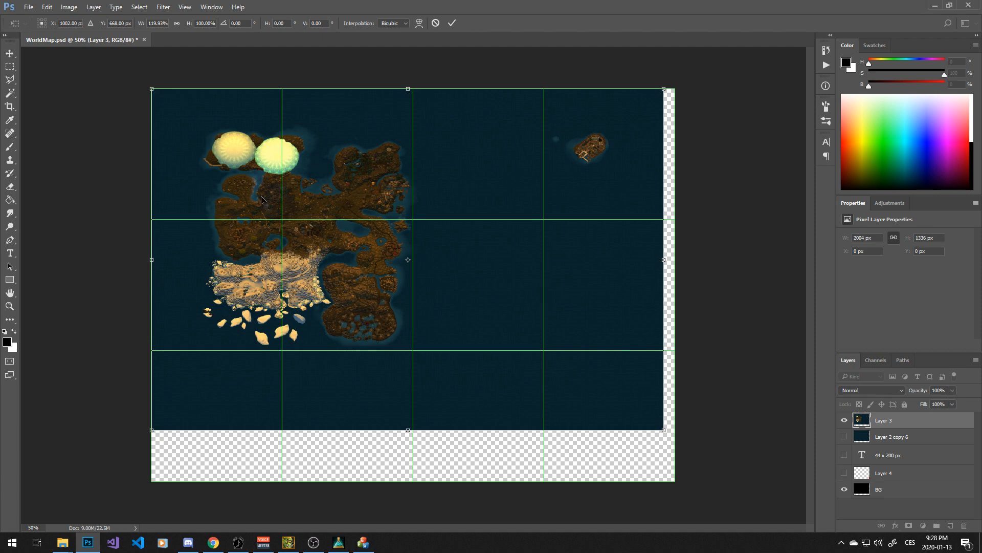
{"action": "key", "text": "Escape"}
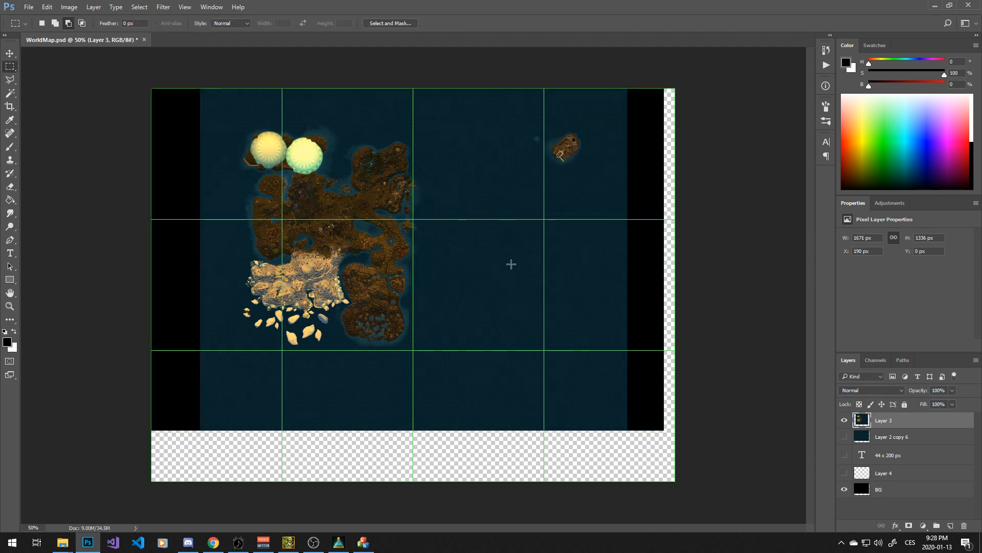
- Check the Mythia row's LocLeft and LocRight fields against the map's black side bands, and minimize Photoshop
{"action": "left_click", "coordinate": [288, 541]}
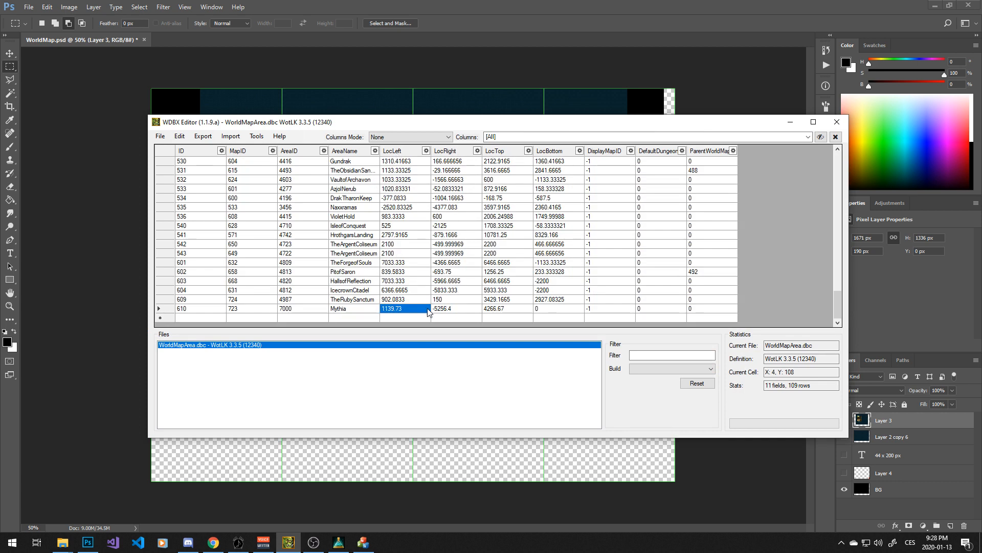
{"action": "left_click", "coordinate": [625, 113]}
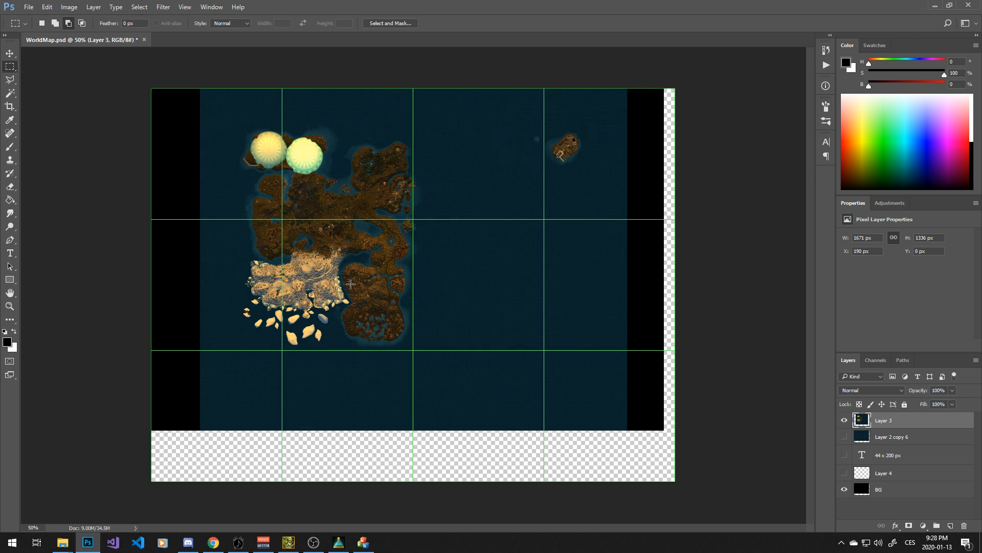
{"action": "left_click", "coordinate": [933, 9]}
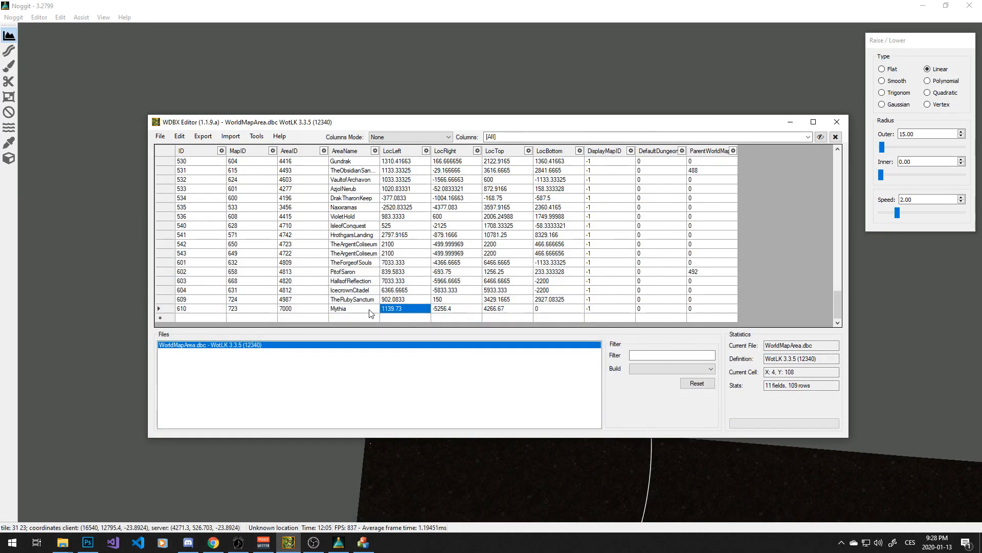
- Review the Mythia row's AreaName and its LocLeft, LocRight, LocTop and LocBottom fields in WDBX Editor
{"action": "left_click", "coordinate": [357, 311]}
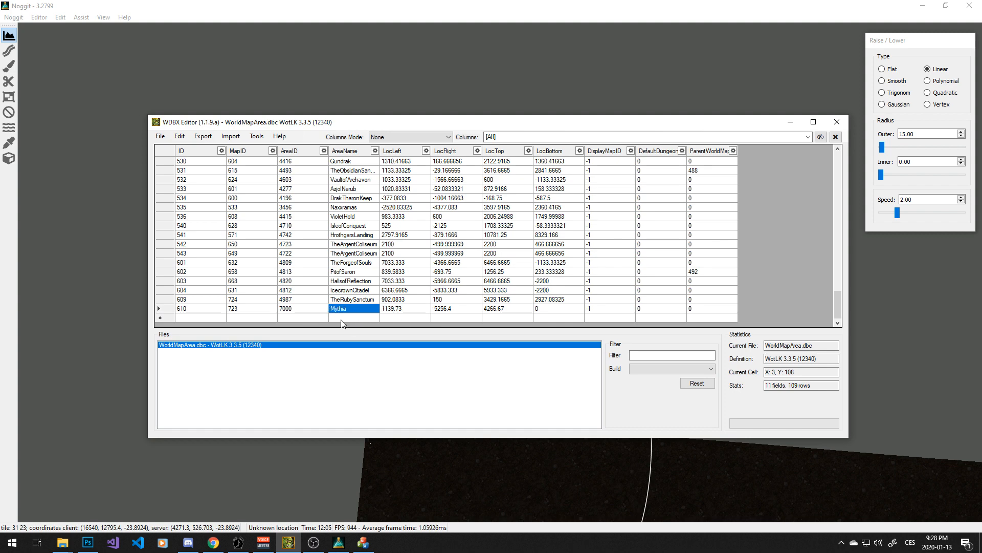
{"action": "left_click", "coordinate": [410, 310]}
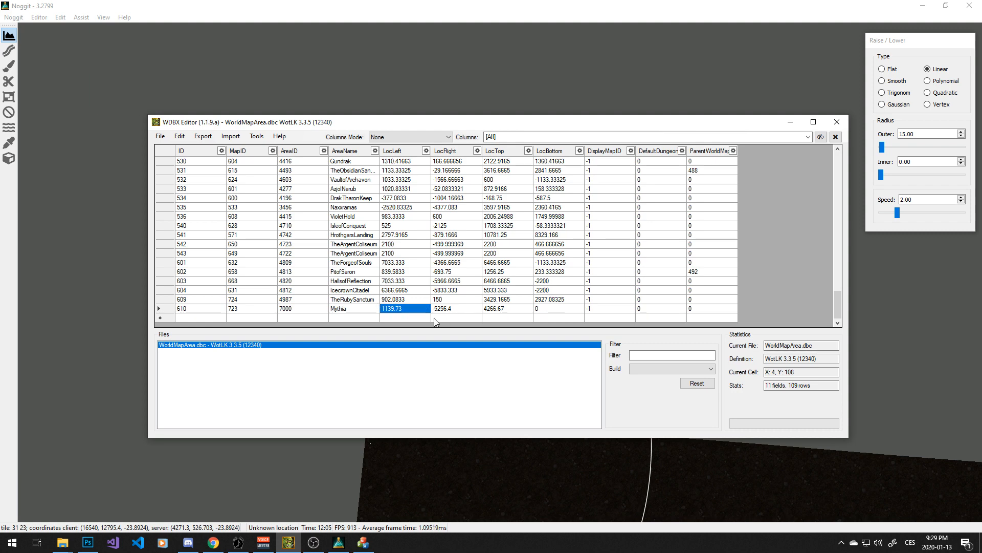
{"action": "key", "text": "Right"}
{"action": "key", "text": "Right"}
{"action": "key", "text": "Right"}
{"action": "key", "text": "Left"}
{"action": "key", "text": "Left"}
{"action": "key", "text": "Left"}
{"action": "left_click", "coordinate": [460, 309]}
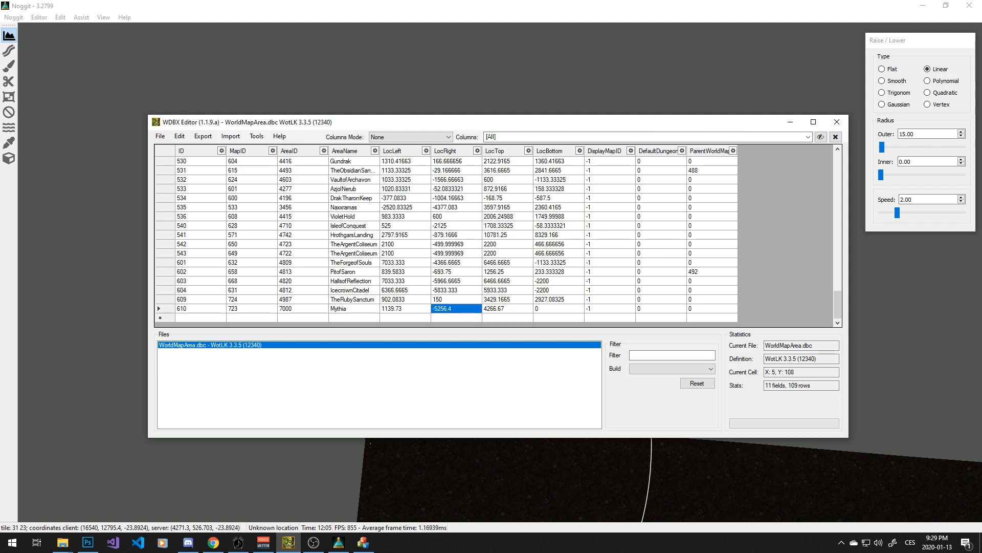